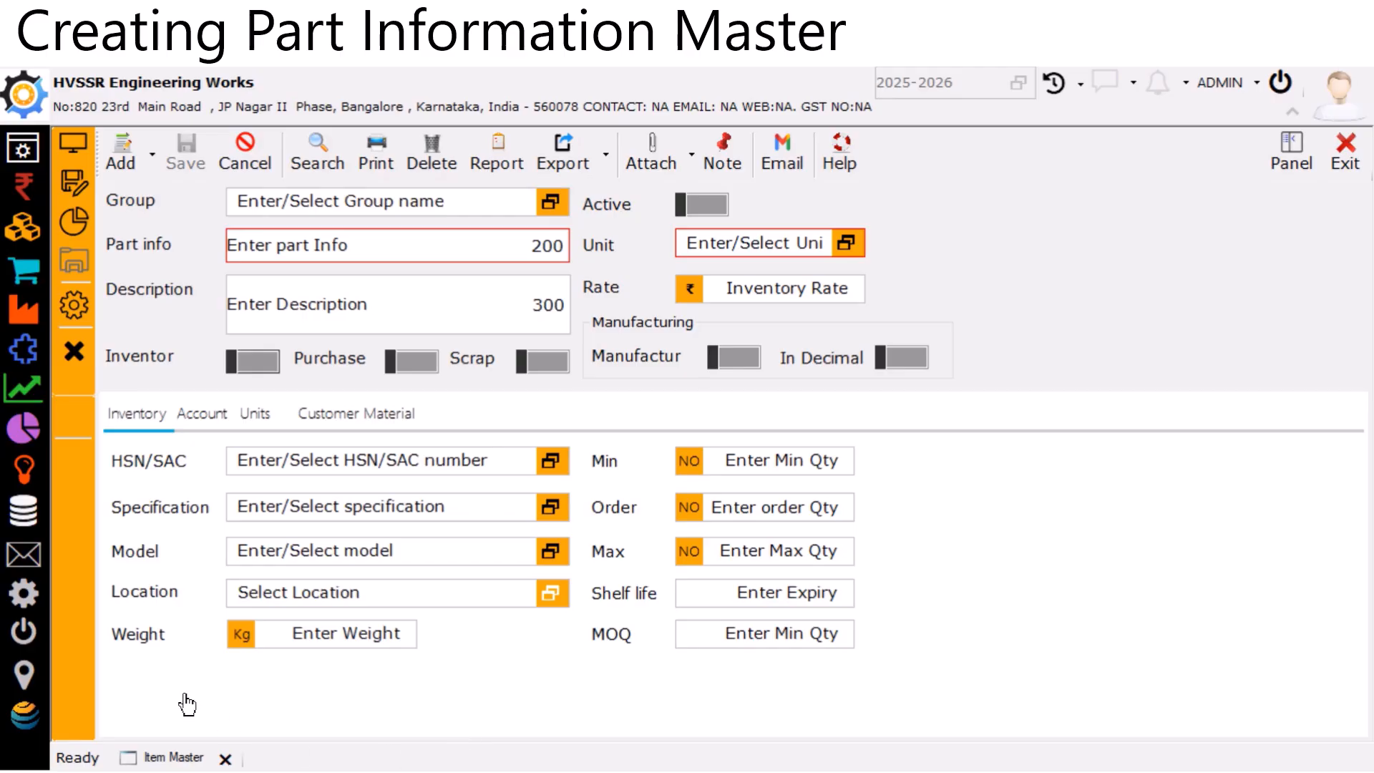
Start a new part record, assign it to the group FINISH GOOD and leave it active.
click(121, 154)
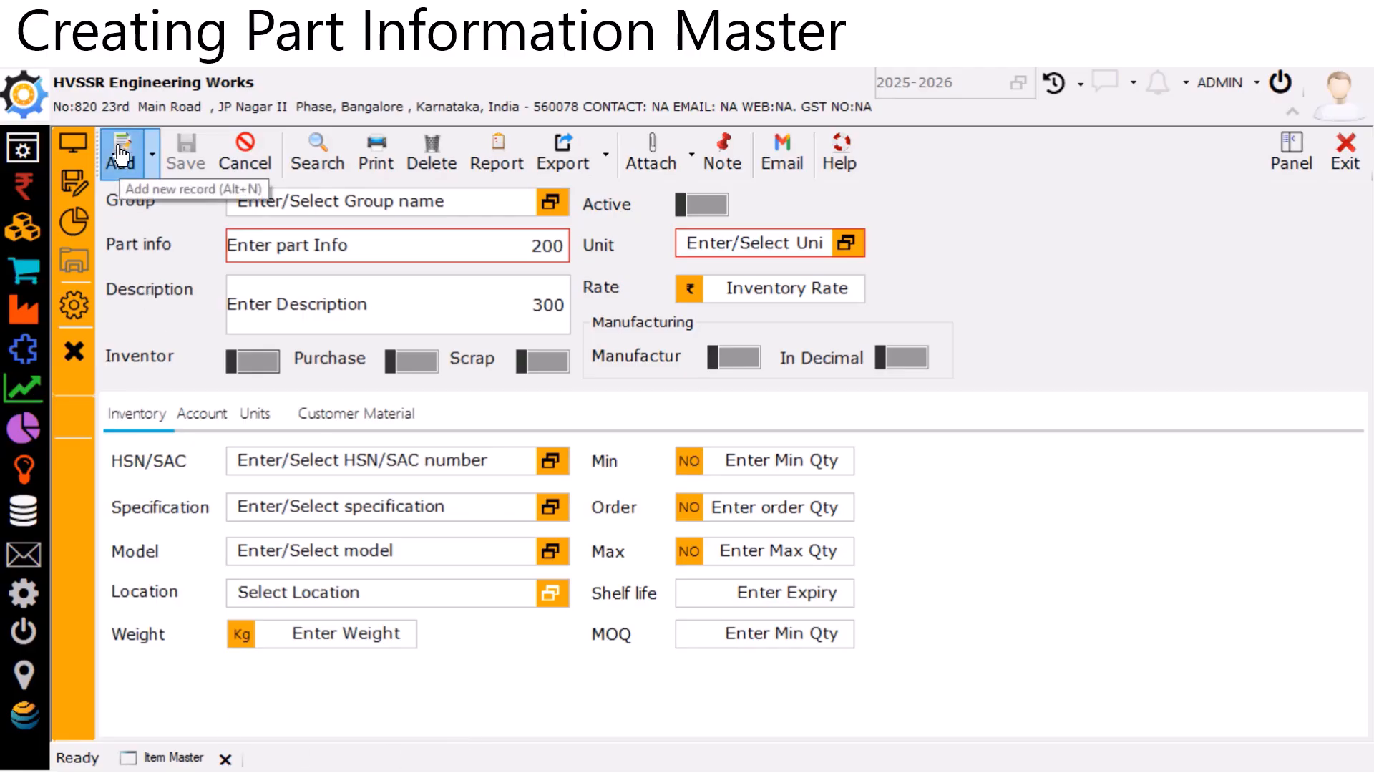
click(370, 206)
text(fi)
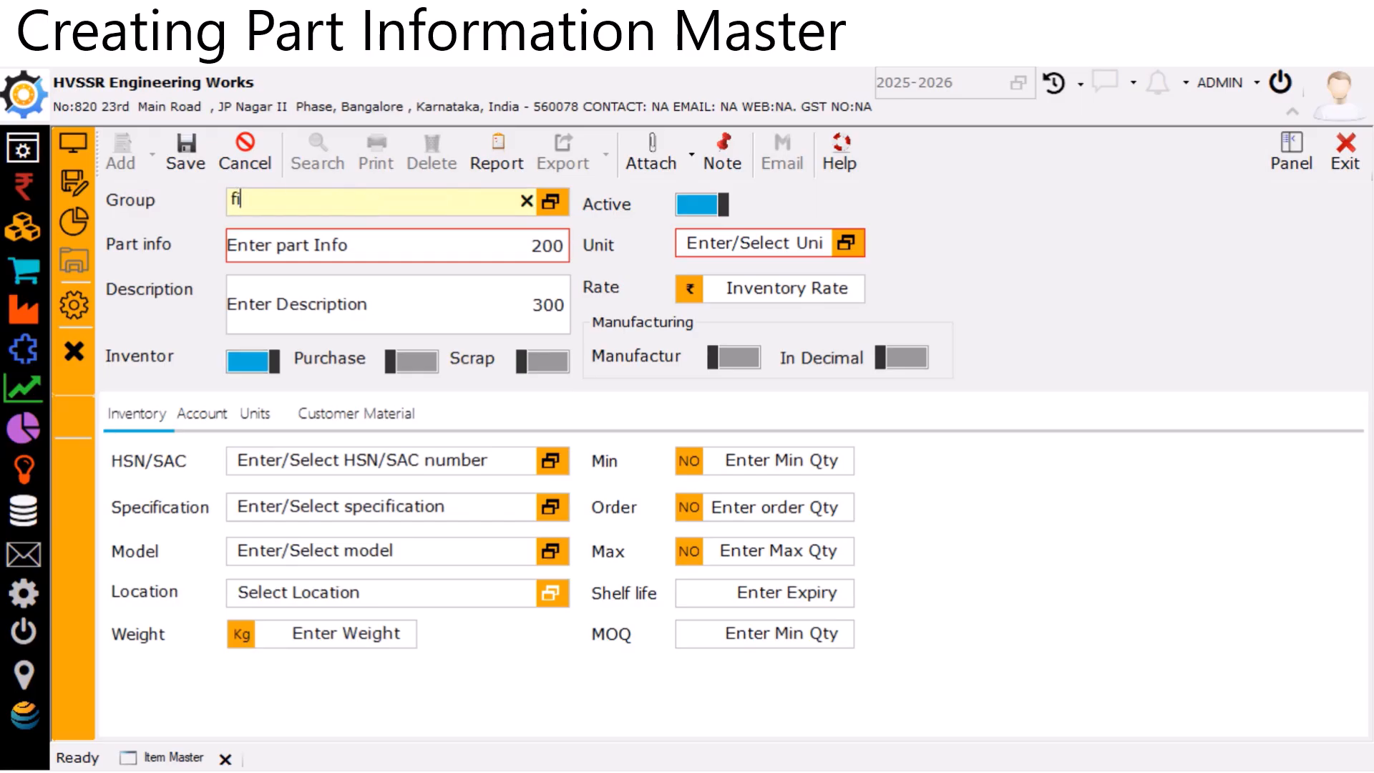
text(nish good)
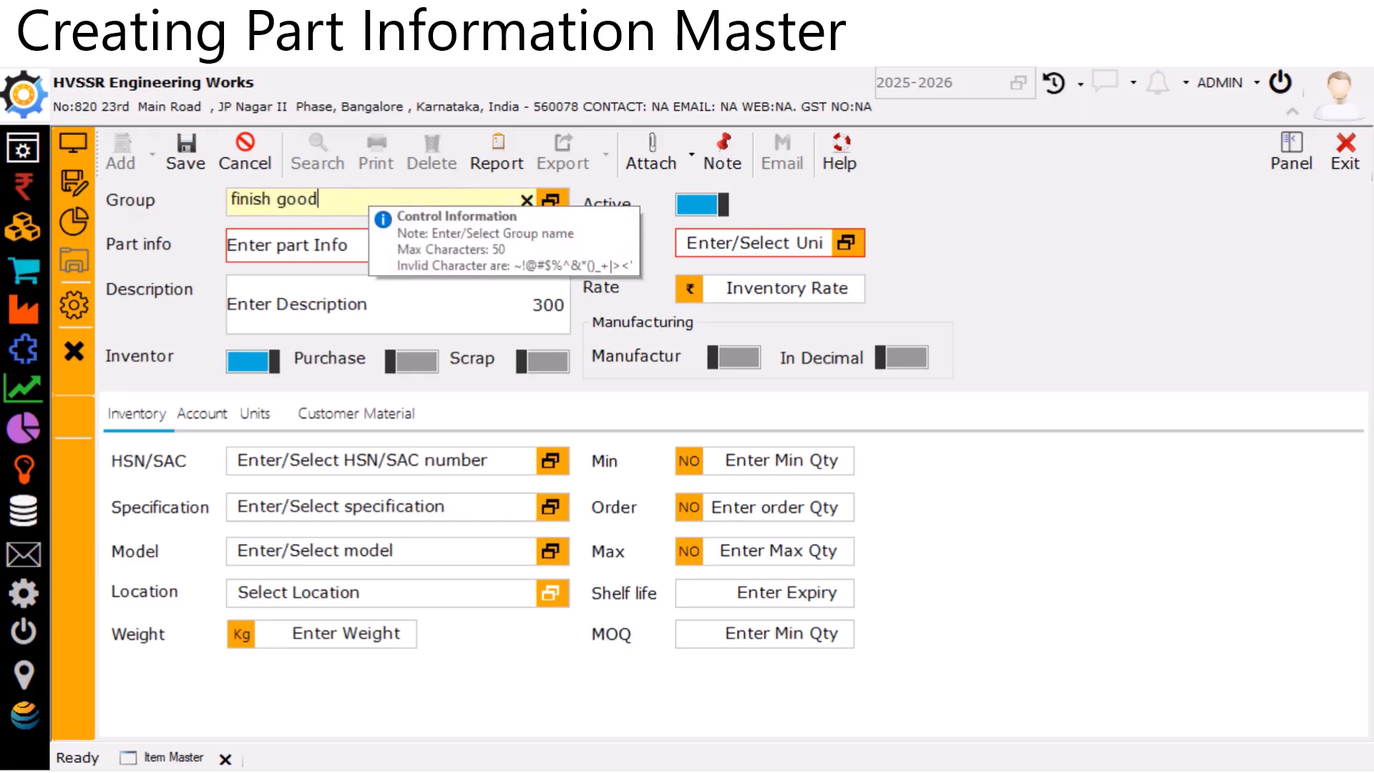
key(Tab)
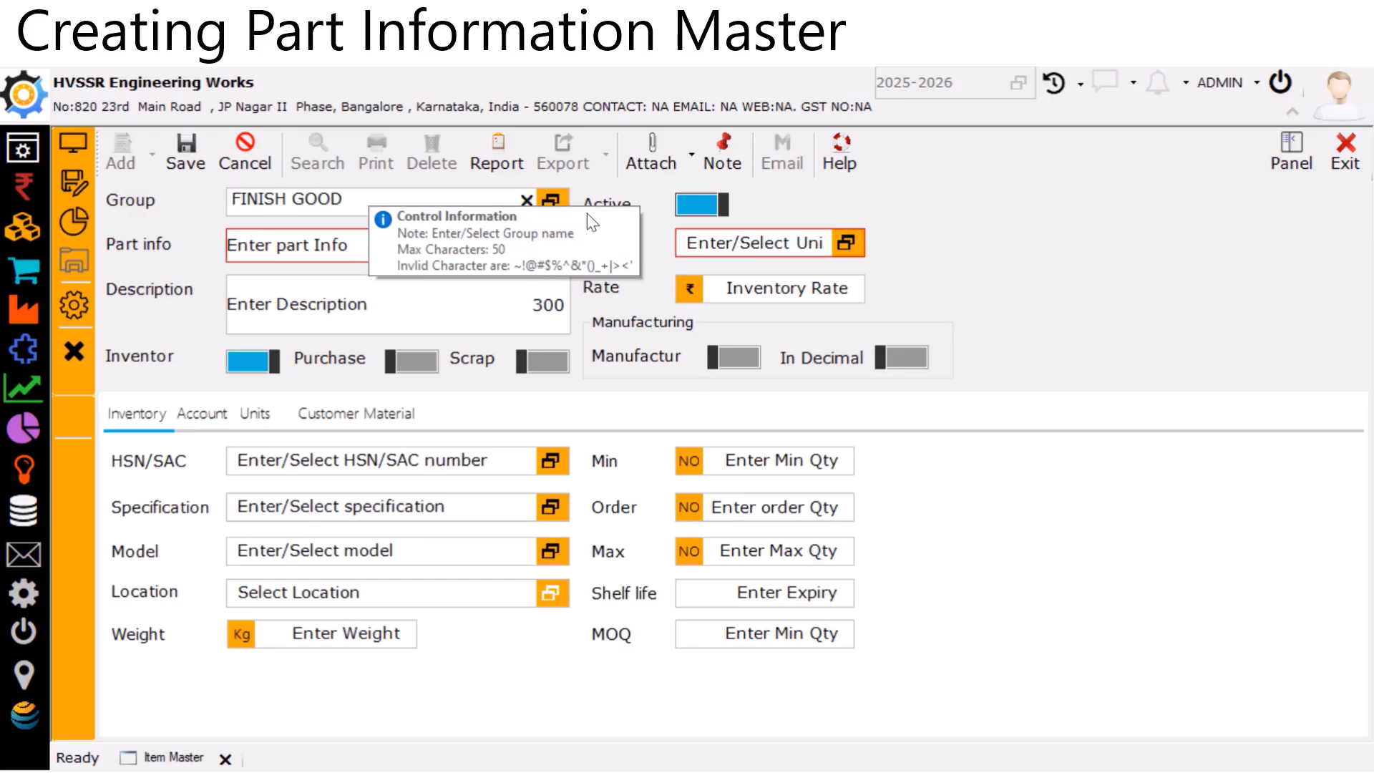
click(705, 207)
click(707, 211)
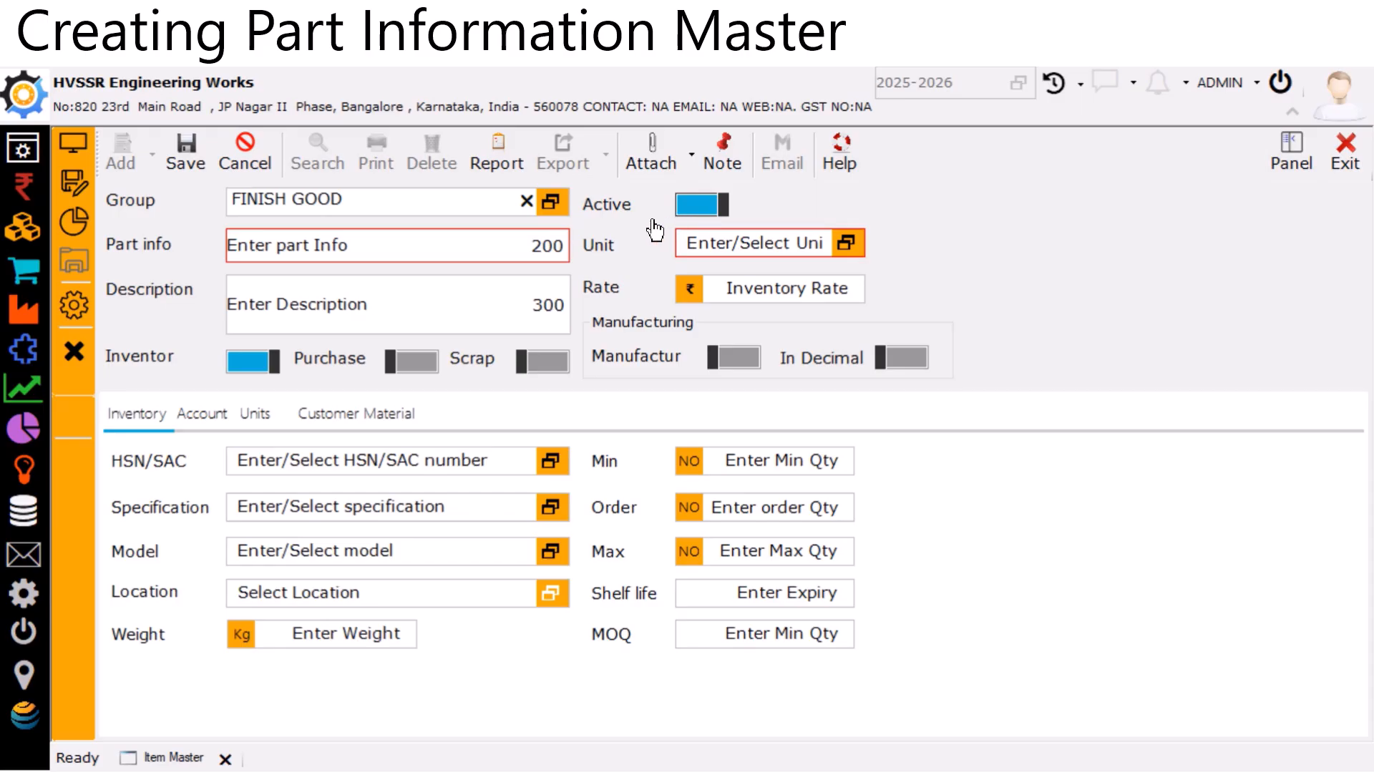
Enter BICYCLE as the part info and set its unit to NO.
click(460, 251)
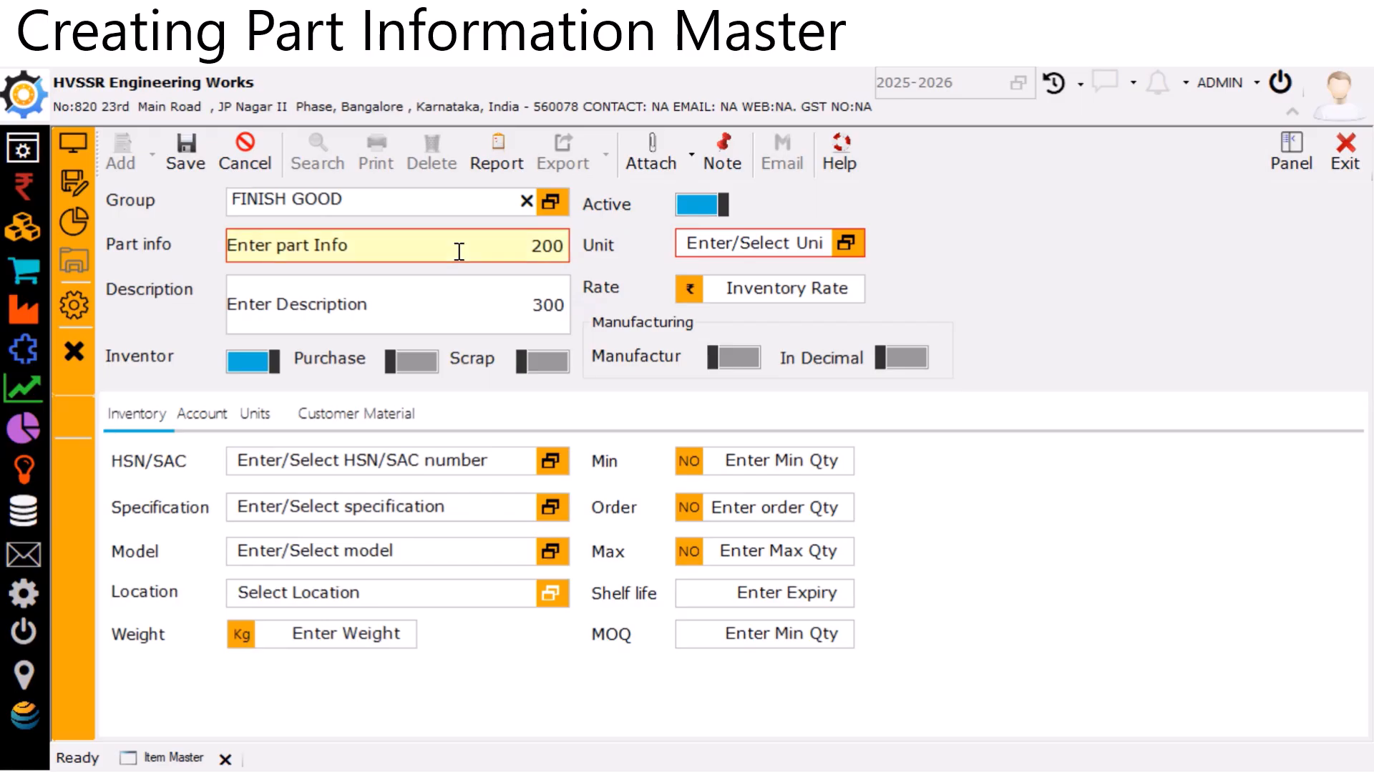
text(bicycle)
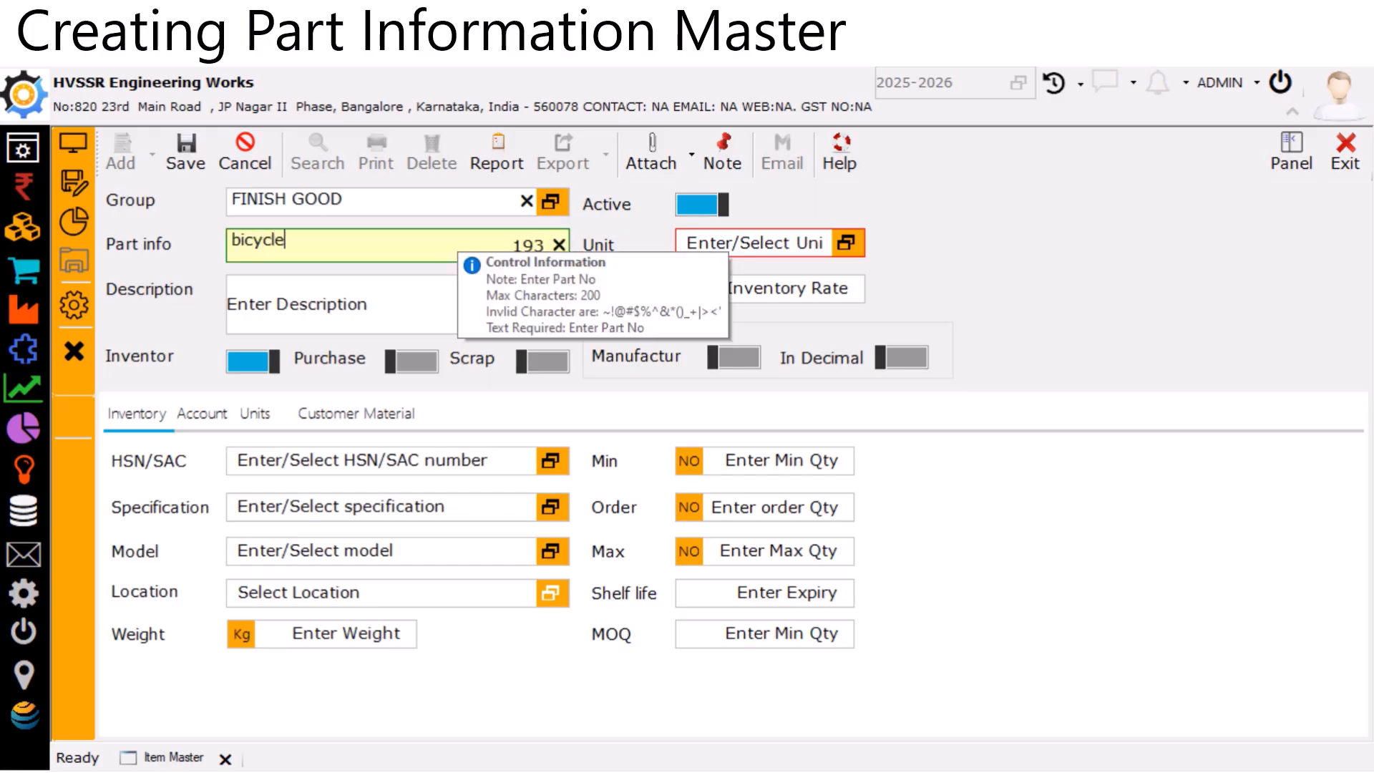
key(Tab)
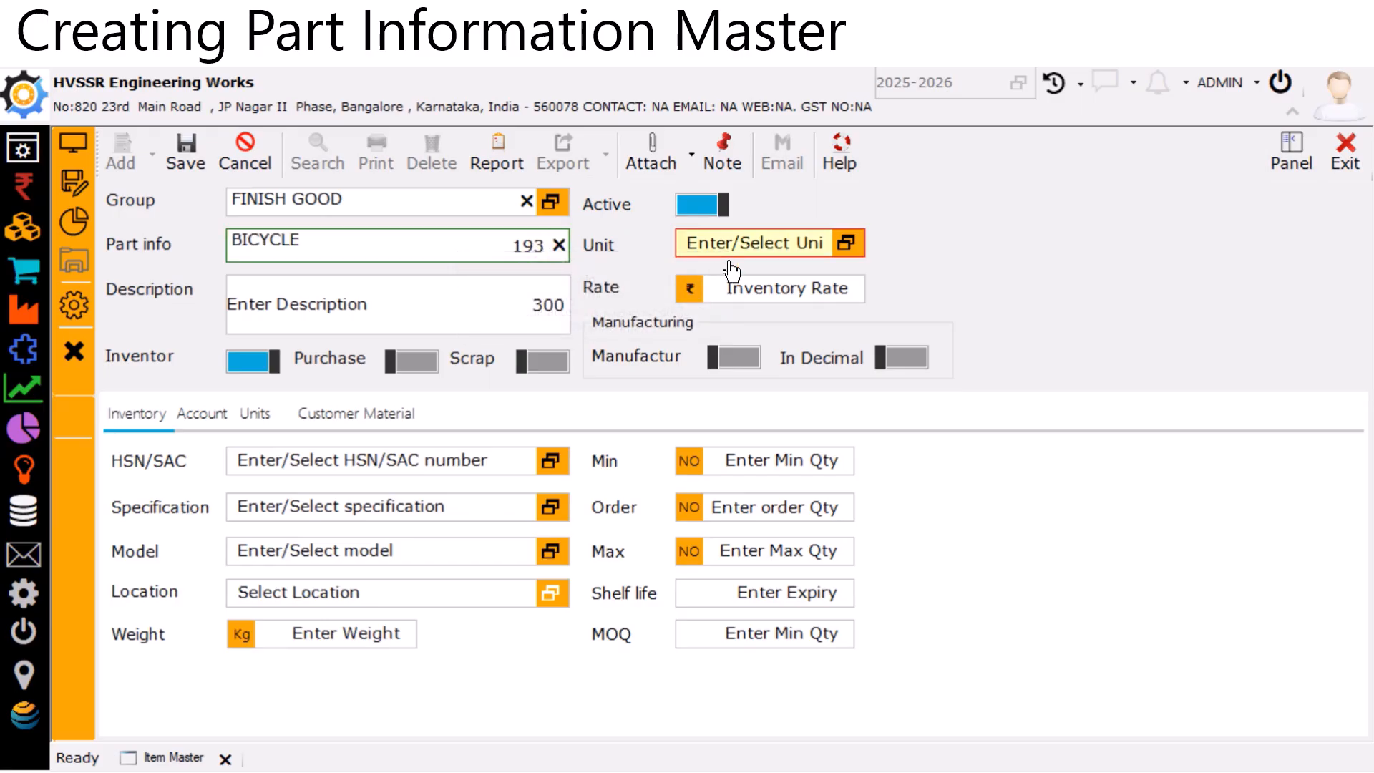
text(no)
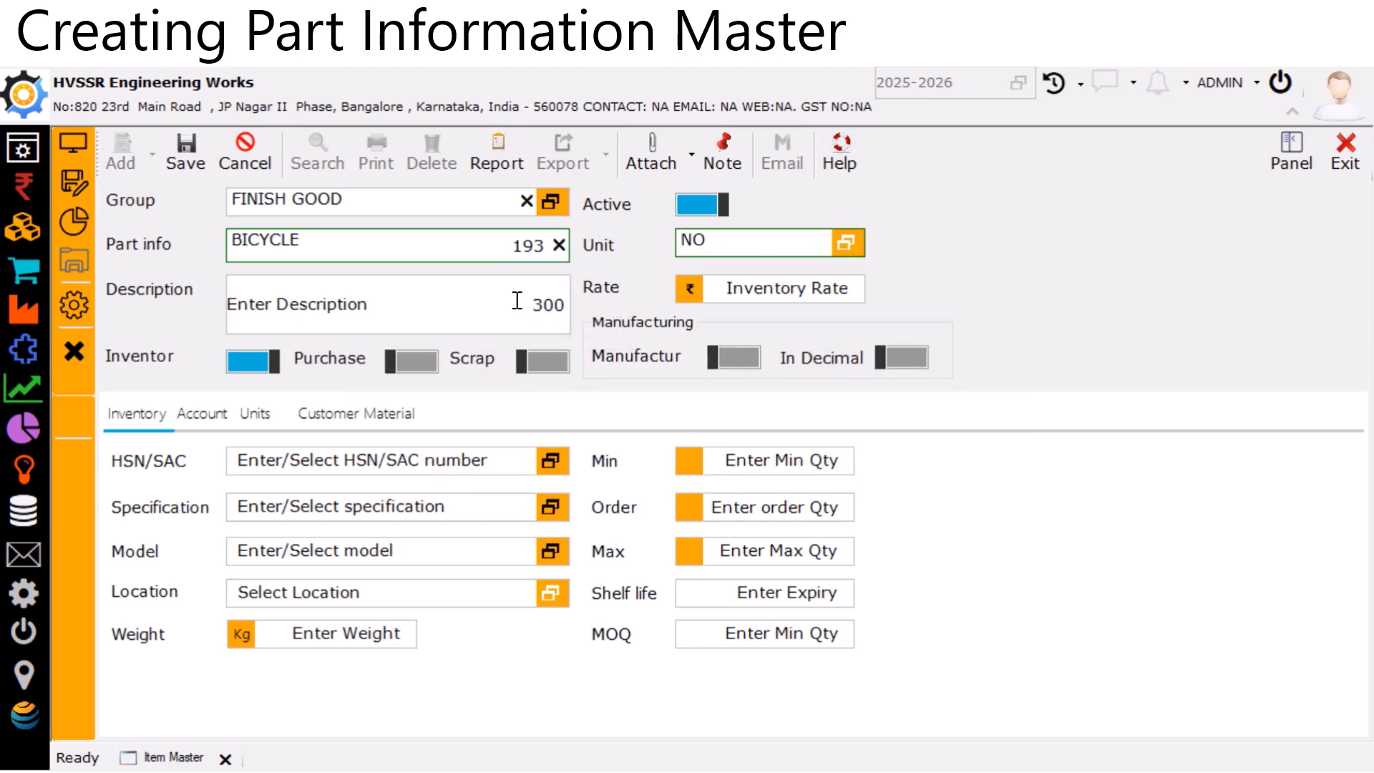
Describe the part as "bicycle" and set its inventory rate to 5000.
click(481, 305)
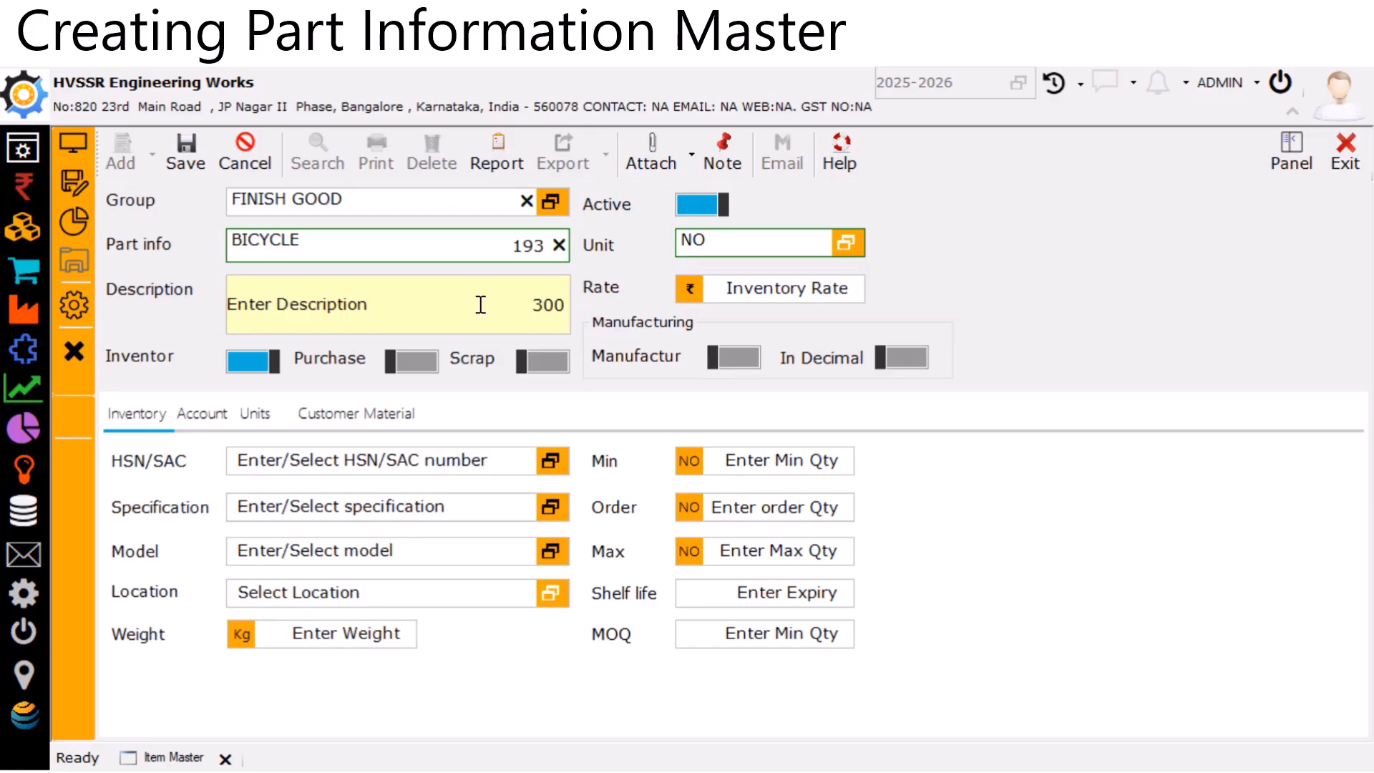
text(bicycle)
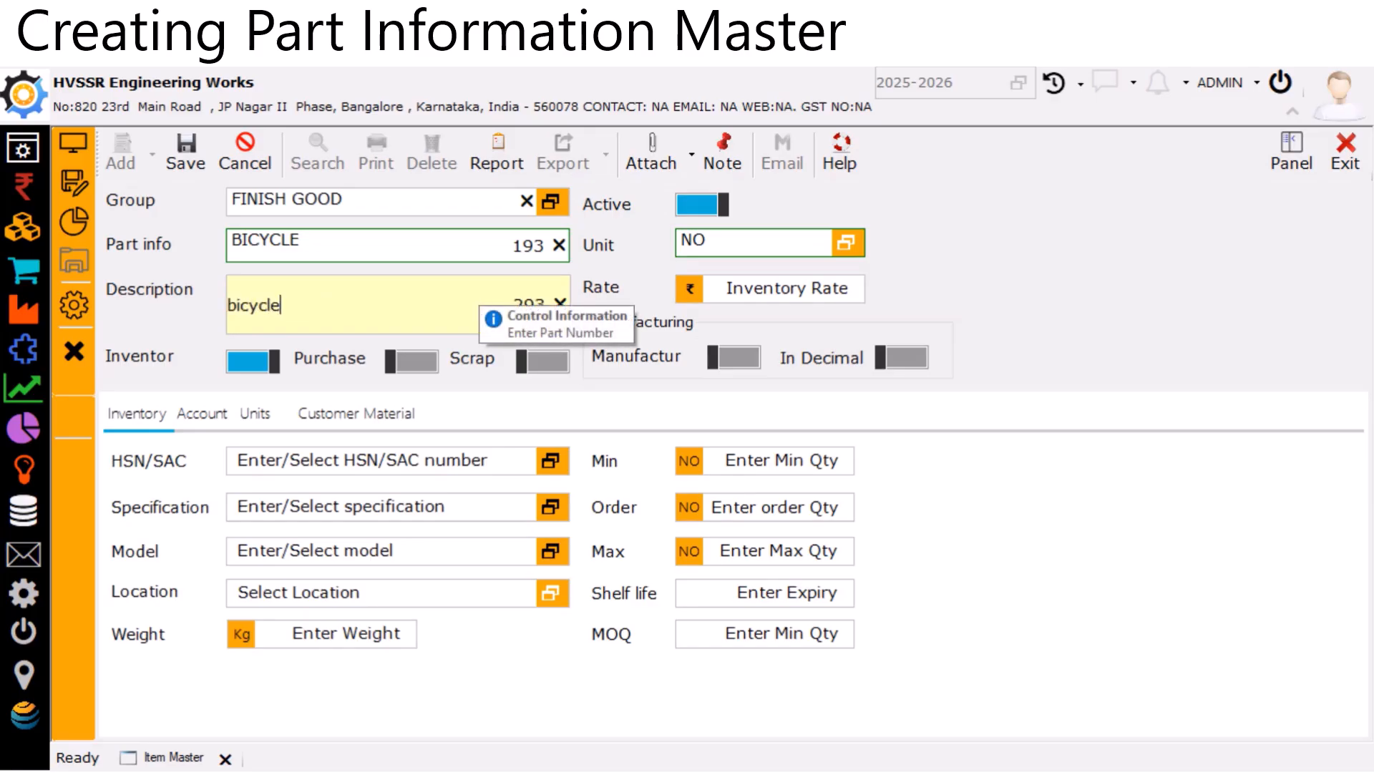
click(747, 290)
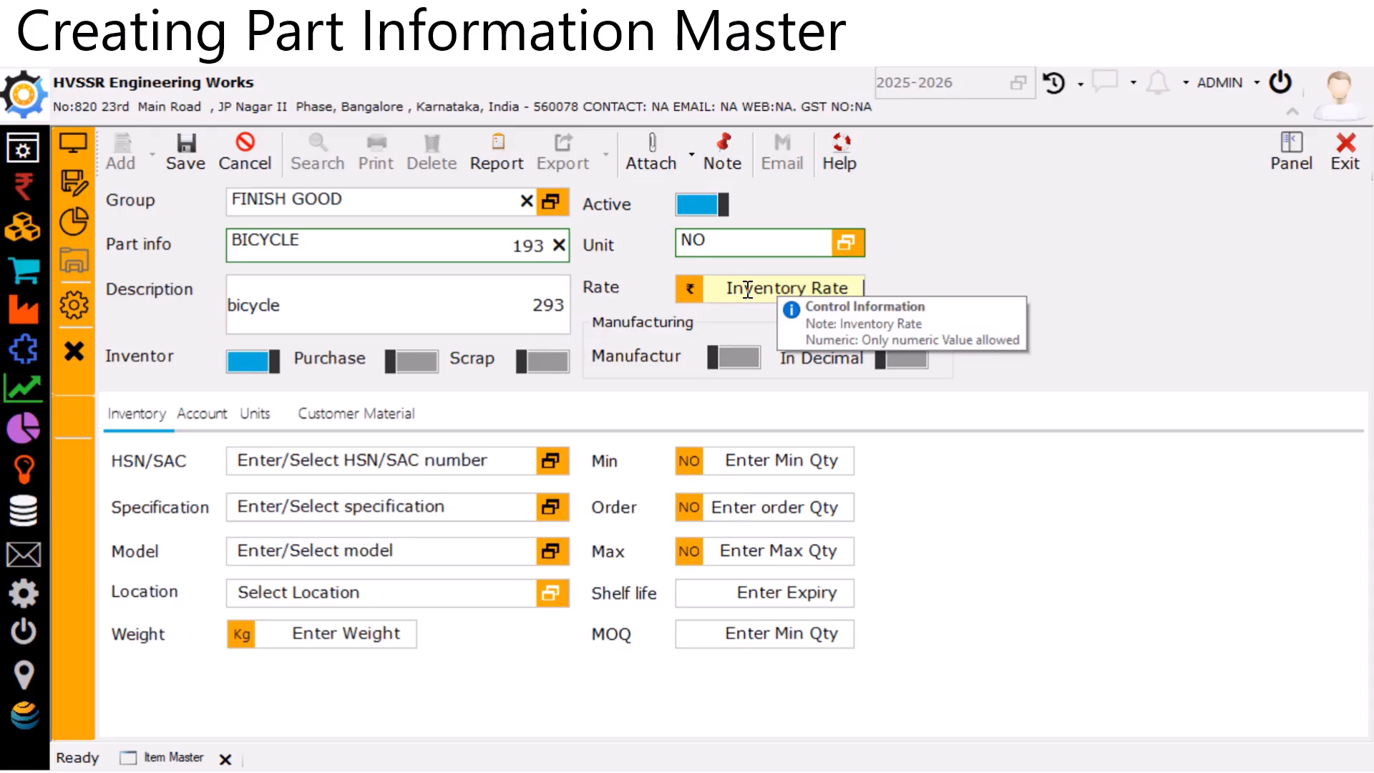
text(5000)
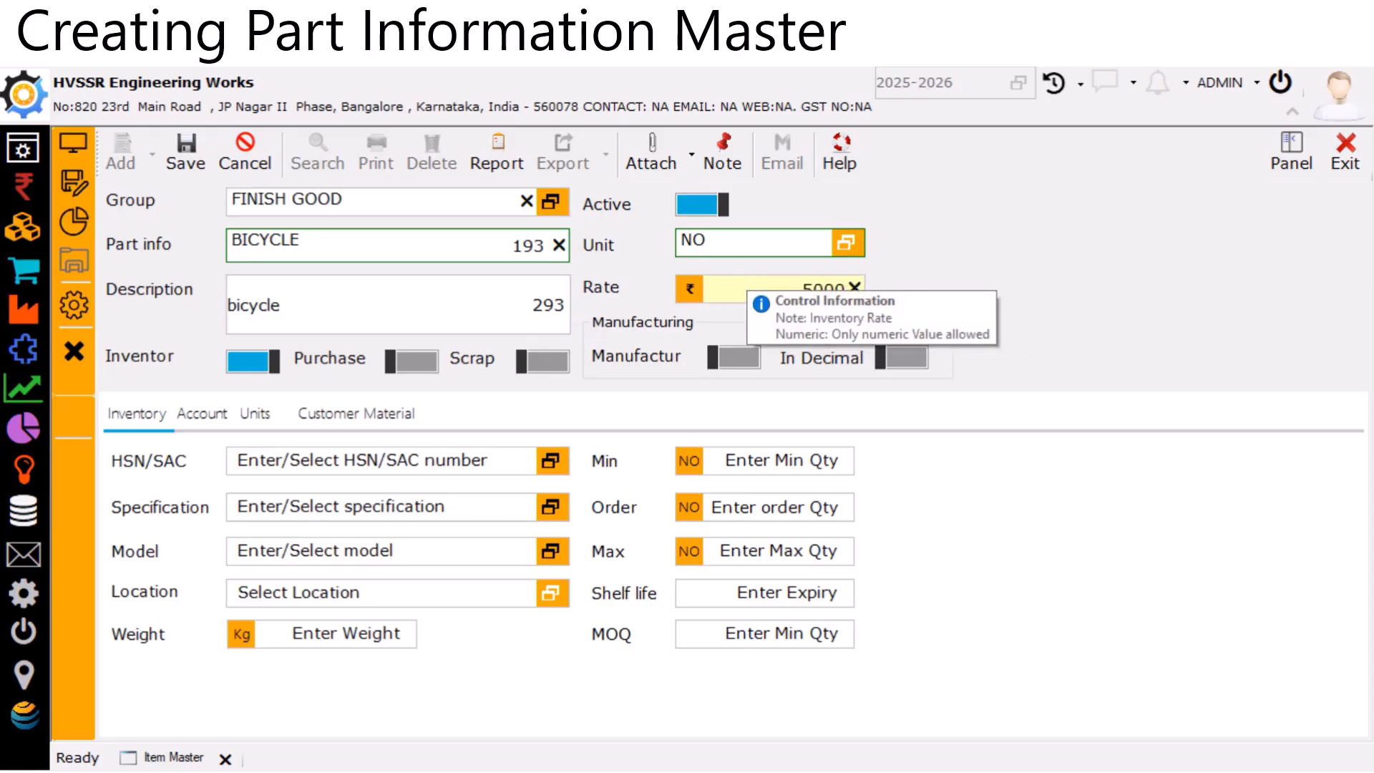
click(943, 302)
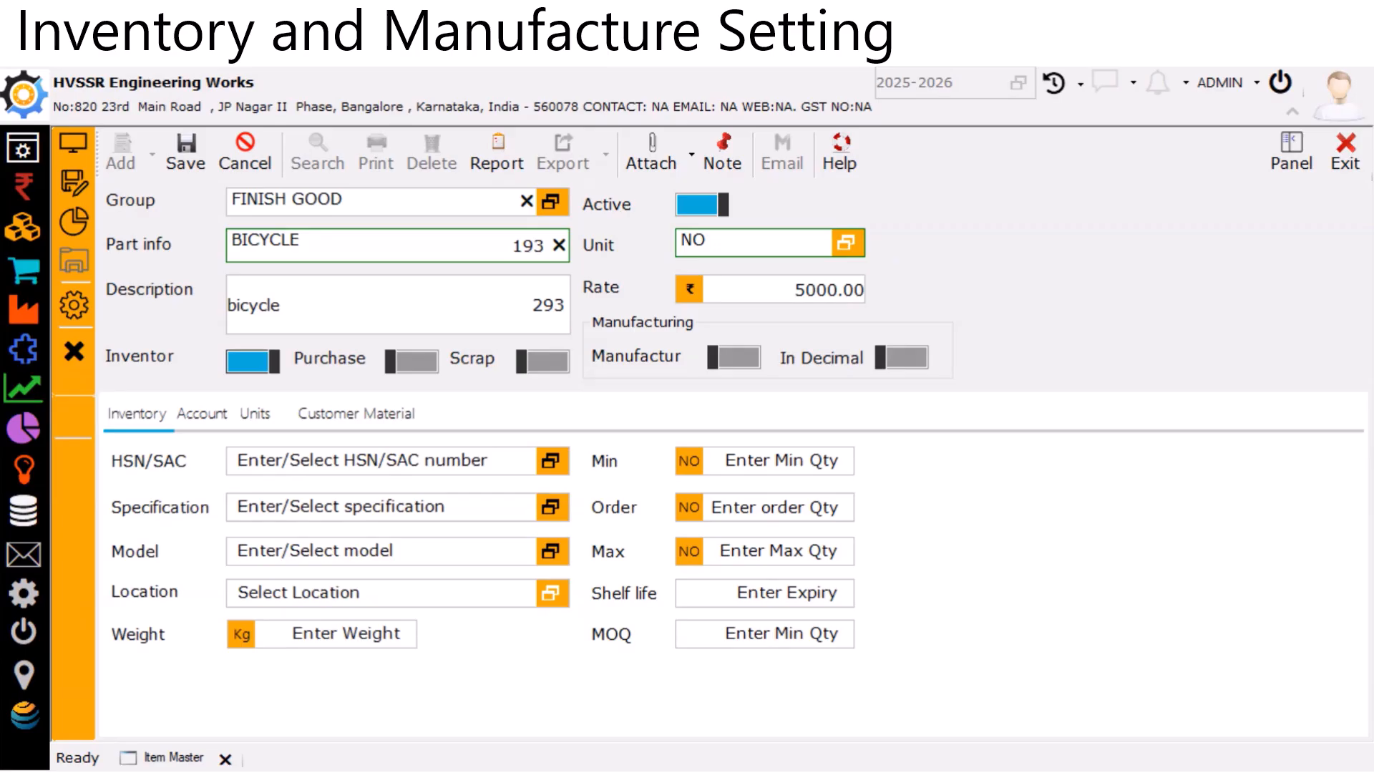
Mark the bicycle part as a manufactured item.
mouse_move(240, 371)
click(735, 369)
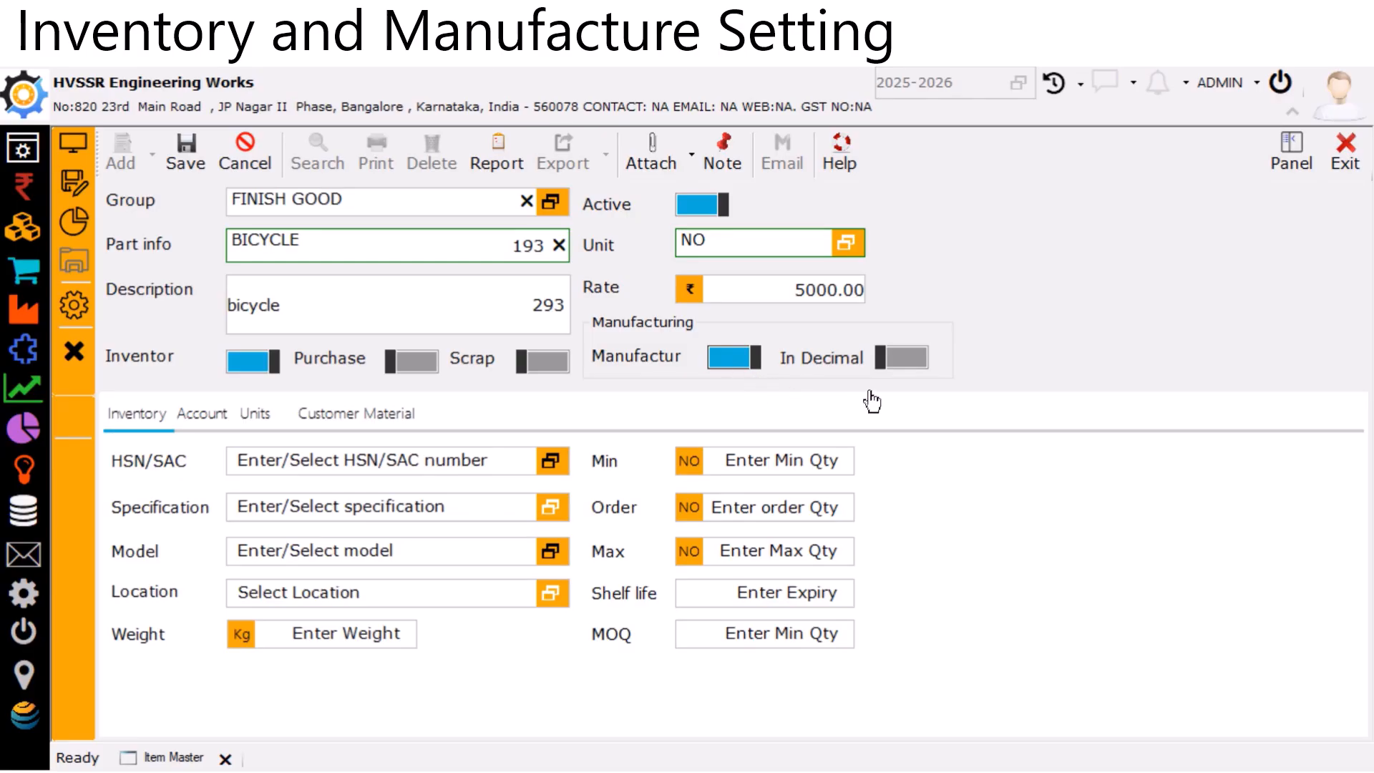
mouse_move(914, 370)
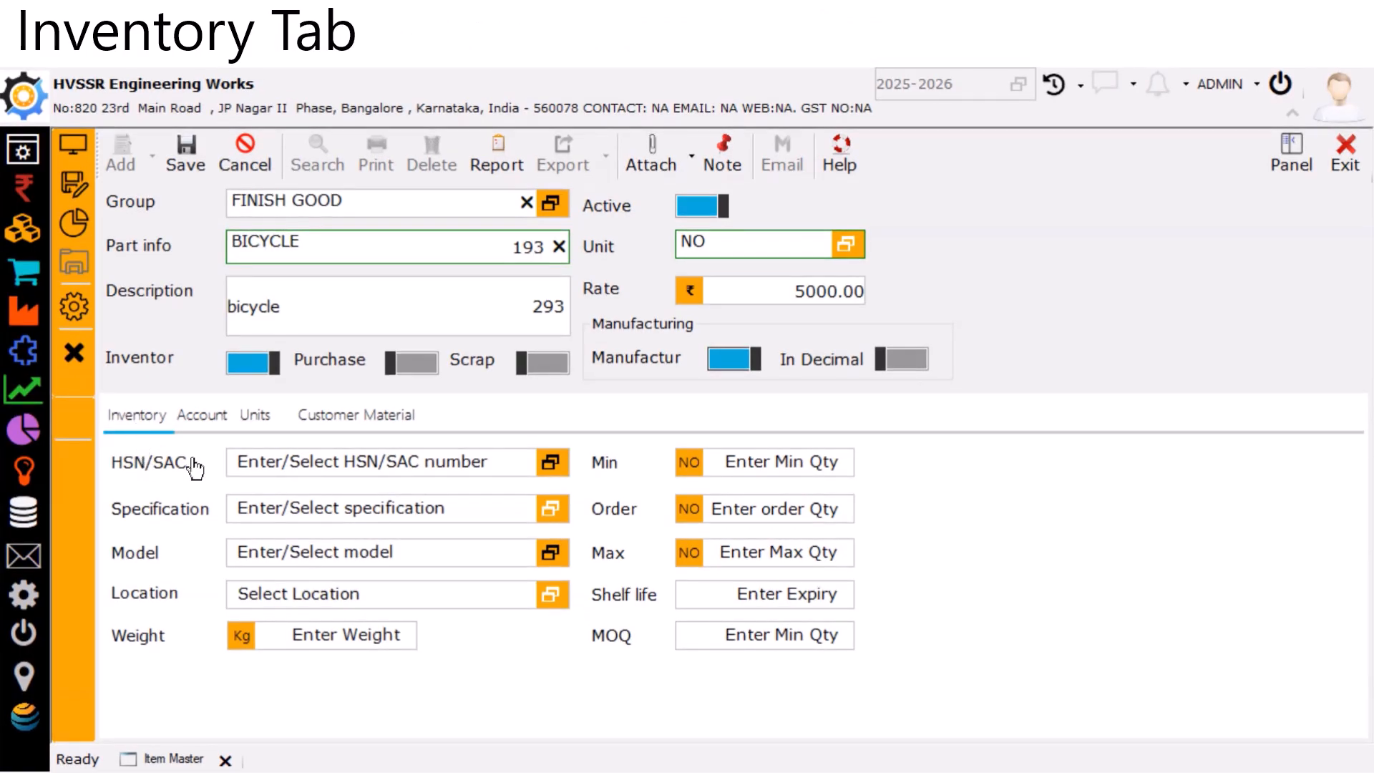
Select HSN/SAC number 871499 for the part and set its weight to 15 kg.
mouse_move(487, 461)
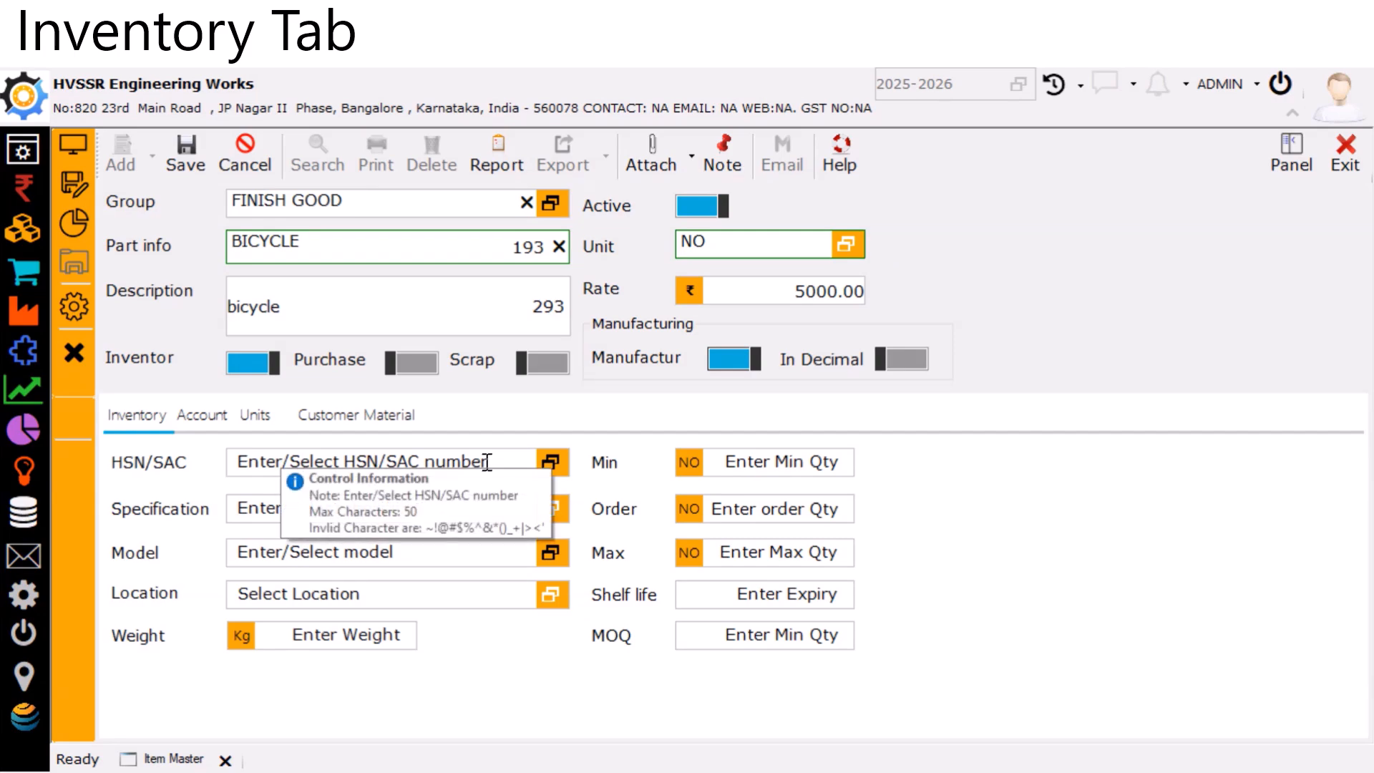
click(551, 467)
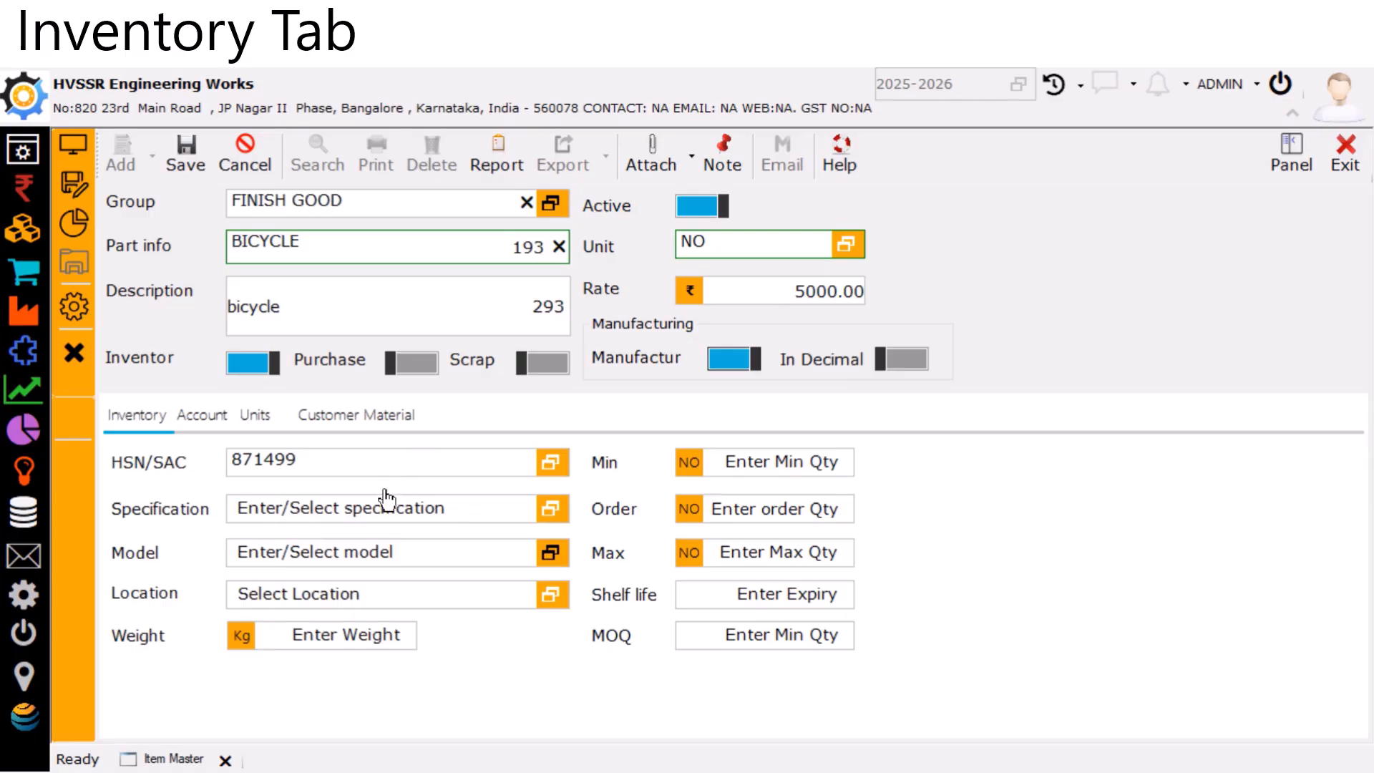
mouse_move(377, 500)
mouse_move(447, 464)
mouse_move(289, 509)
mouse_move(511, 553)
mouse_move(461, 597)
click(373, 638)
text(1)
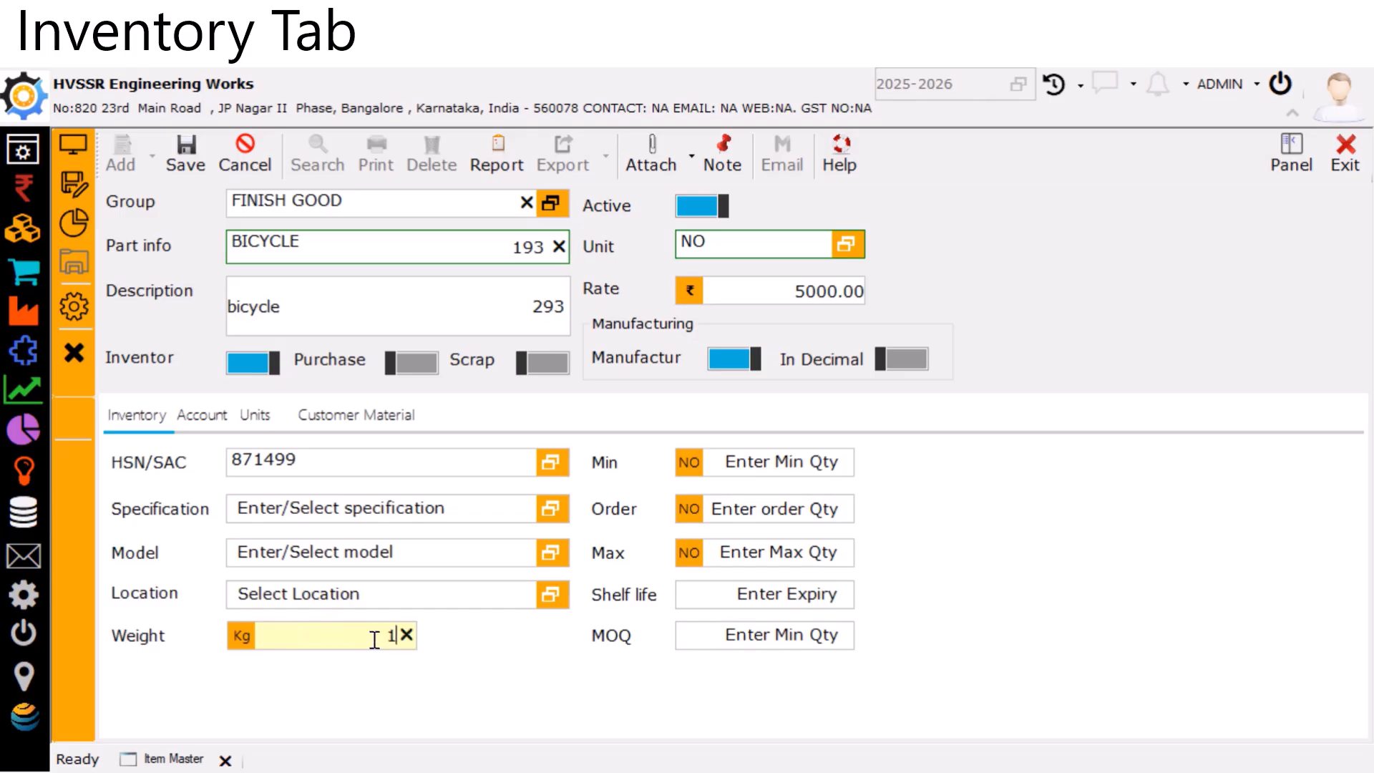
text(.5)
key(Tab)
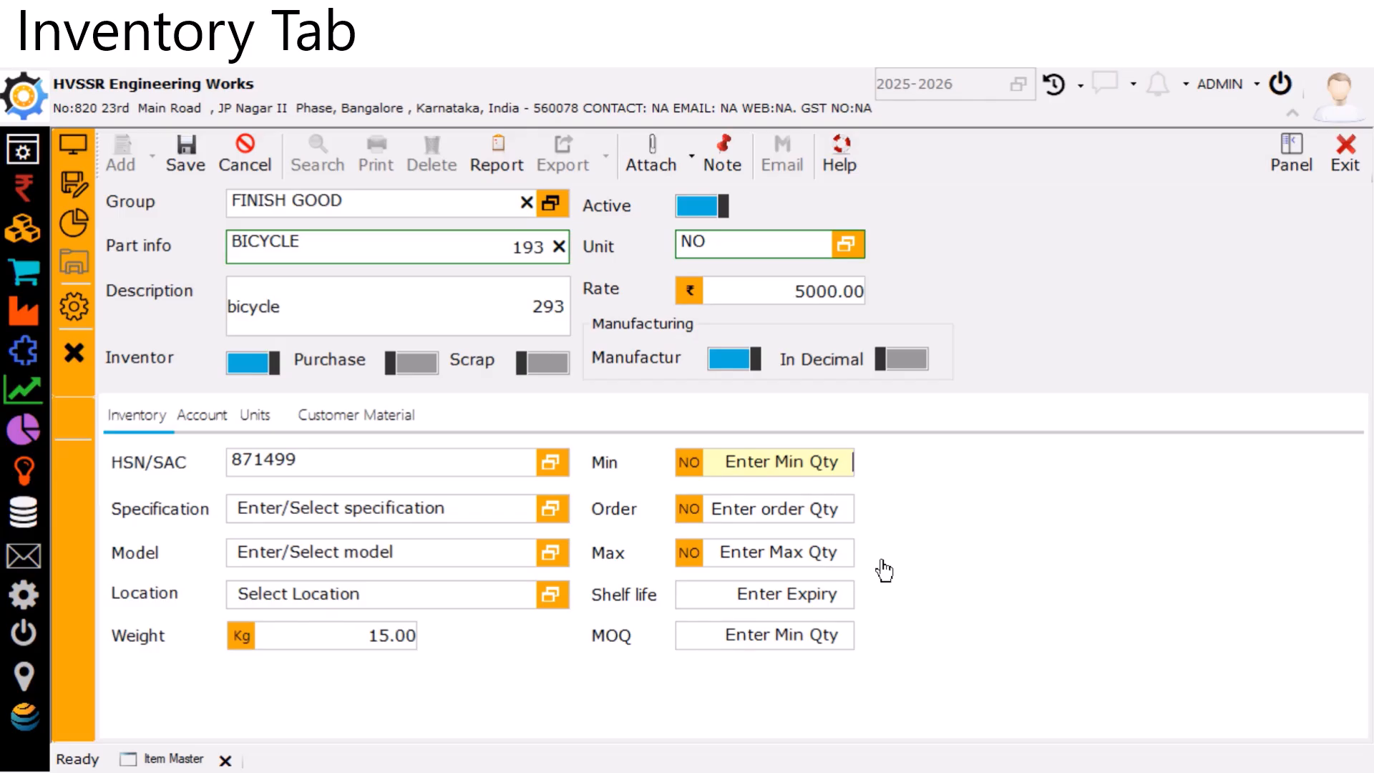
mouse_move(838, 593)
mouse_move(852, 633)
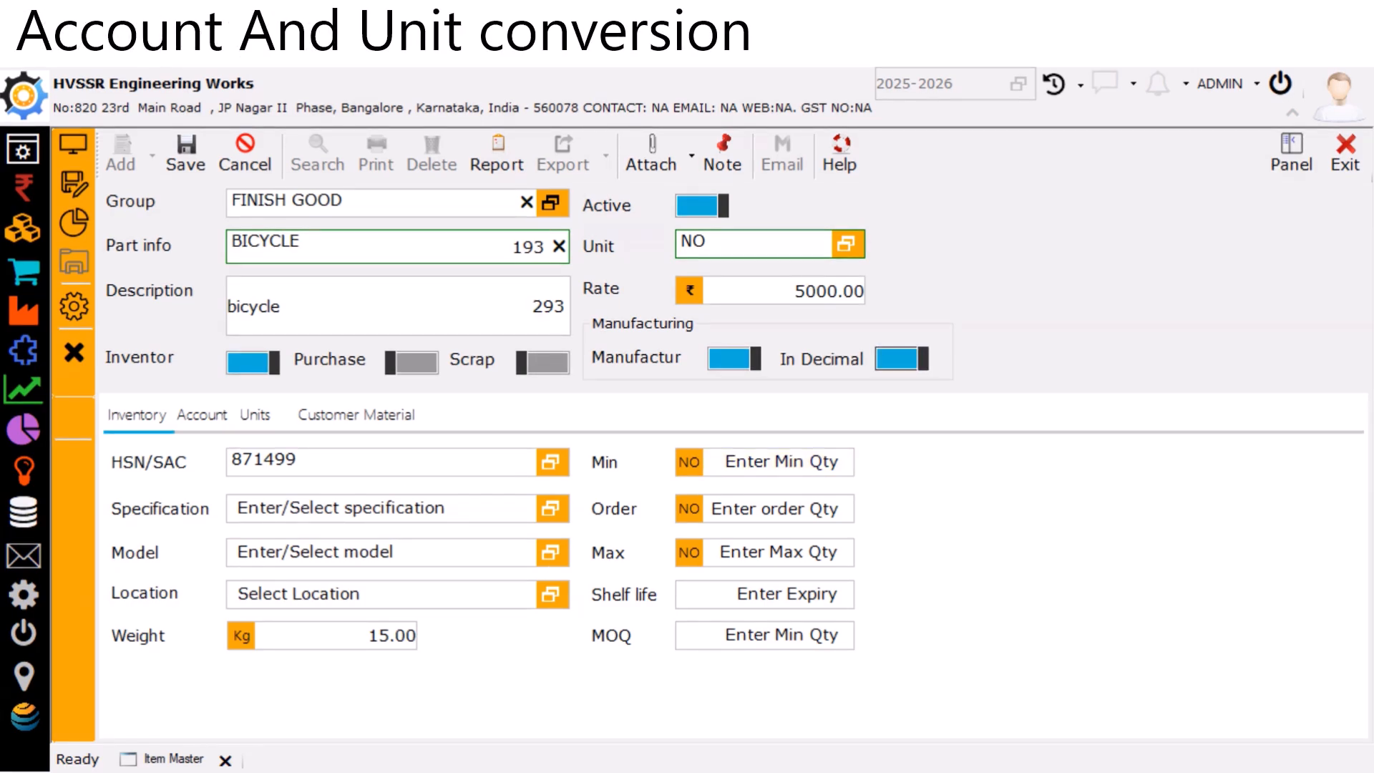
Check the available tax formulas and account groups in the part's account settings, closing each list without a selection.
click(195, 431)
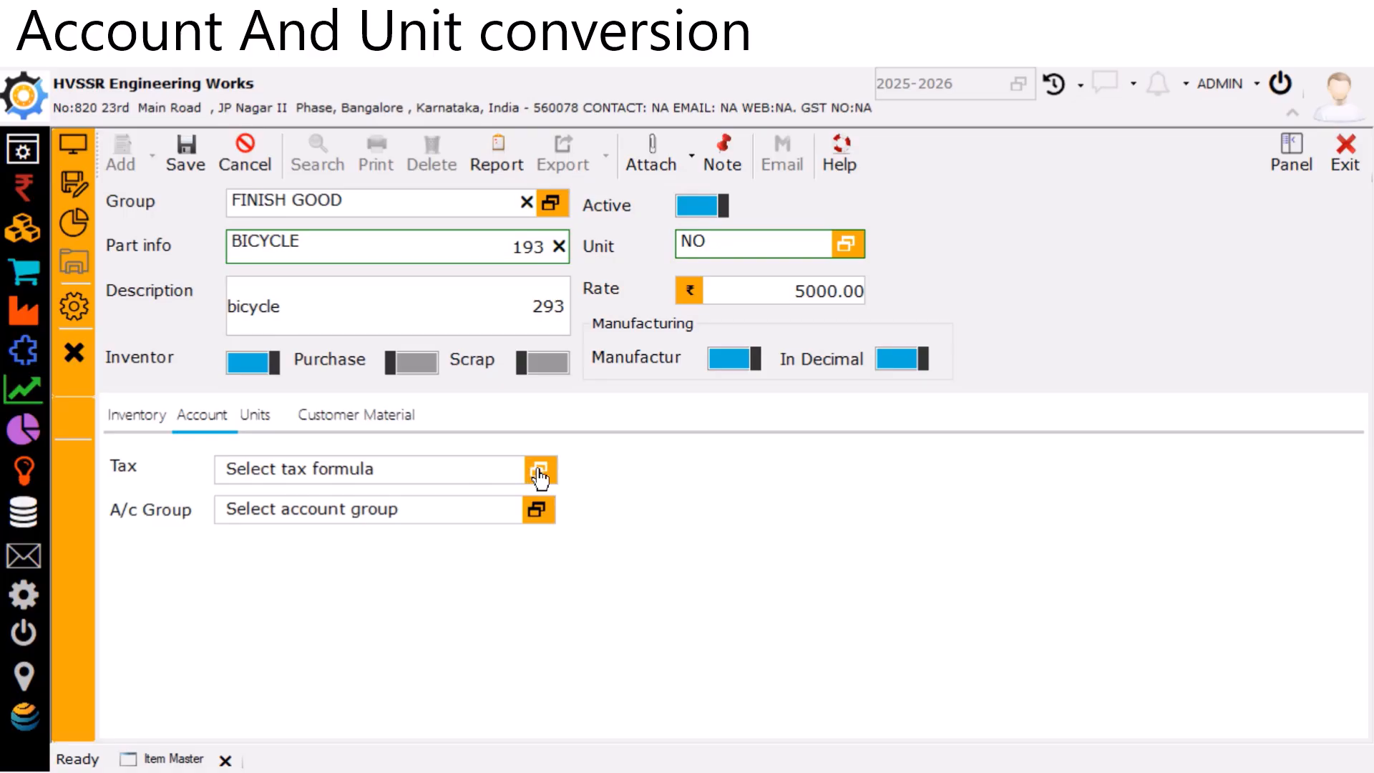
click(539, 472)
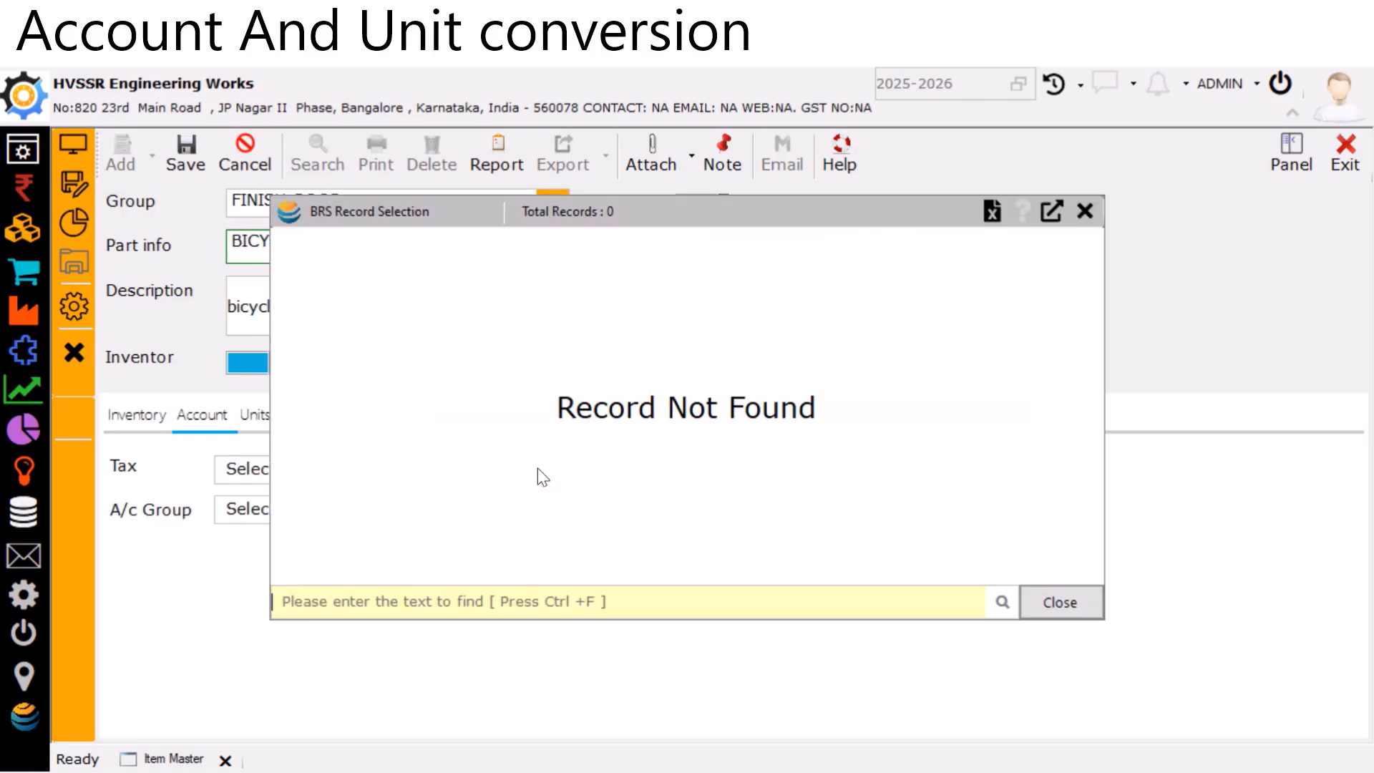
click(1085, 212)
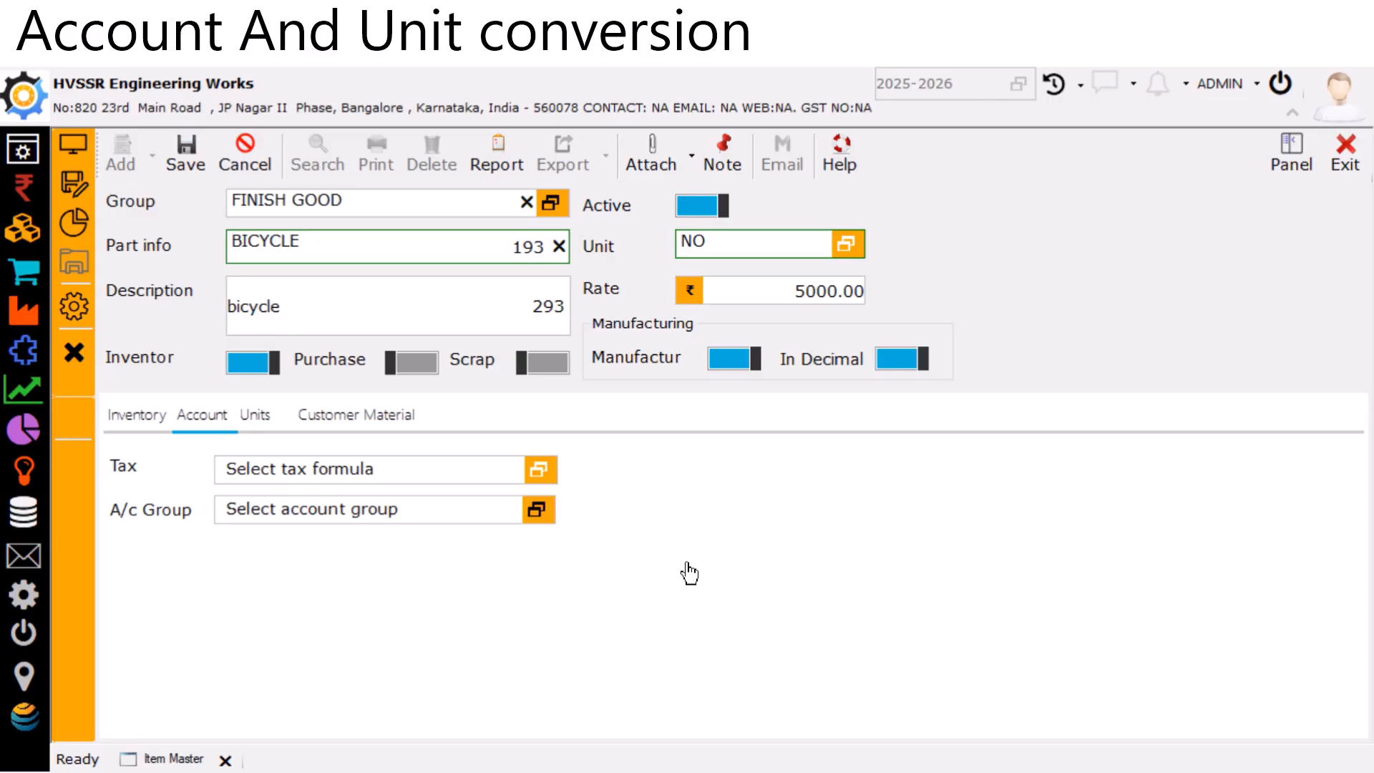
click(543, 512)
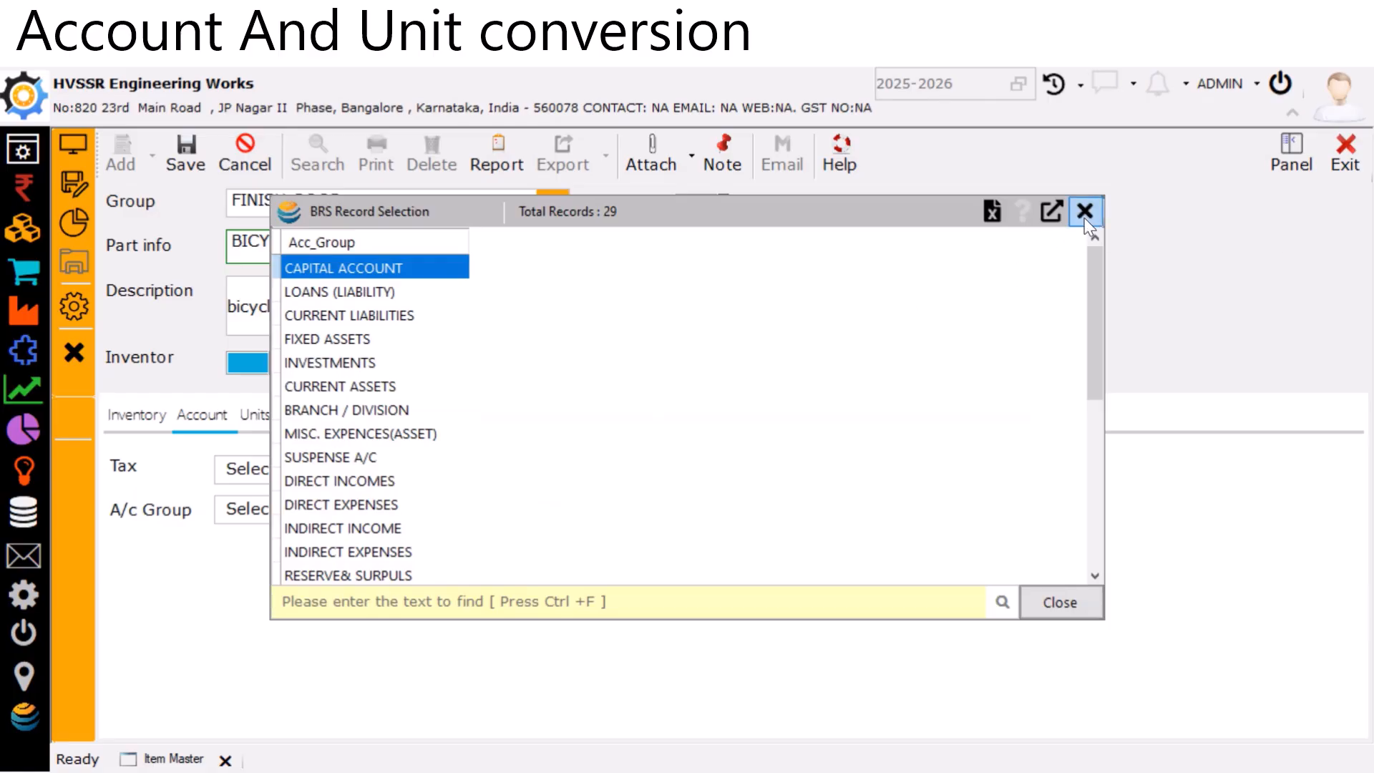
click(1085, 211)
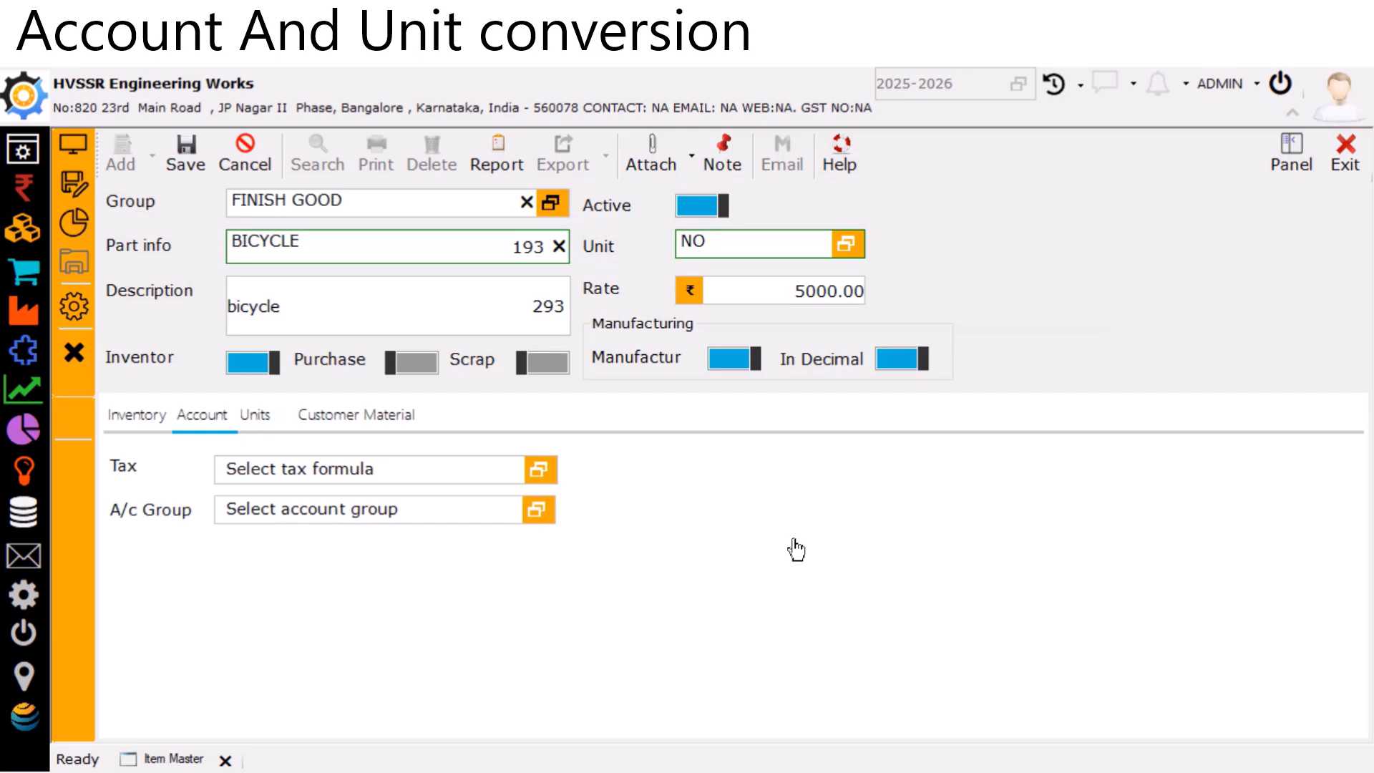
Add a unit conversion line for the part with symbol Kg and conversion 15.
click(256, 421)
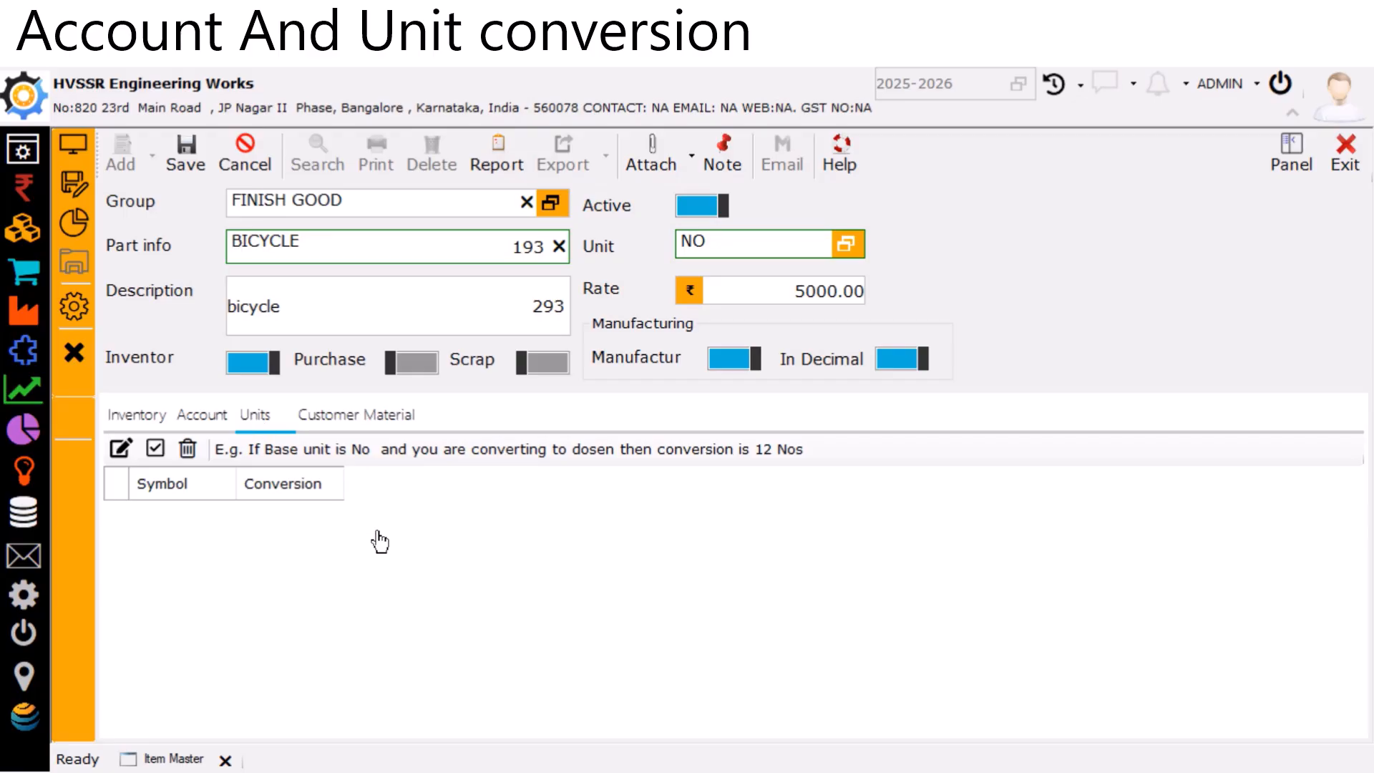
click(120, 449)
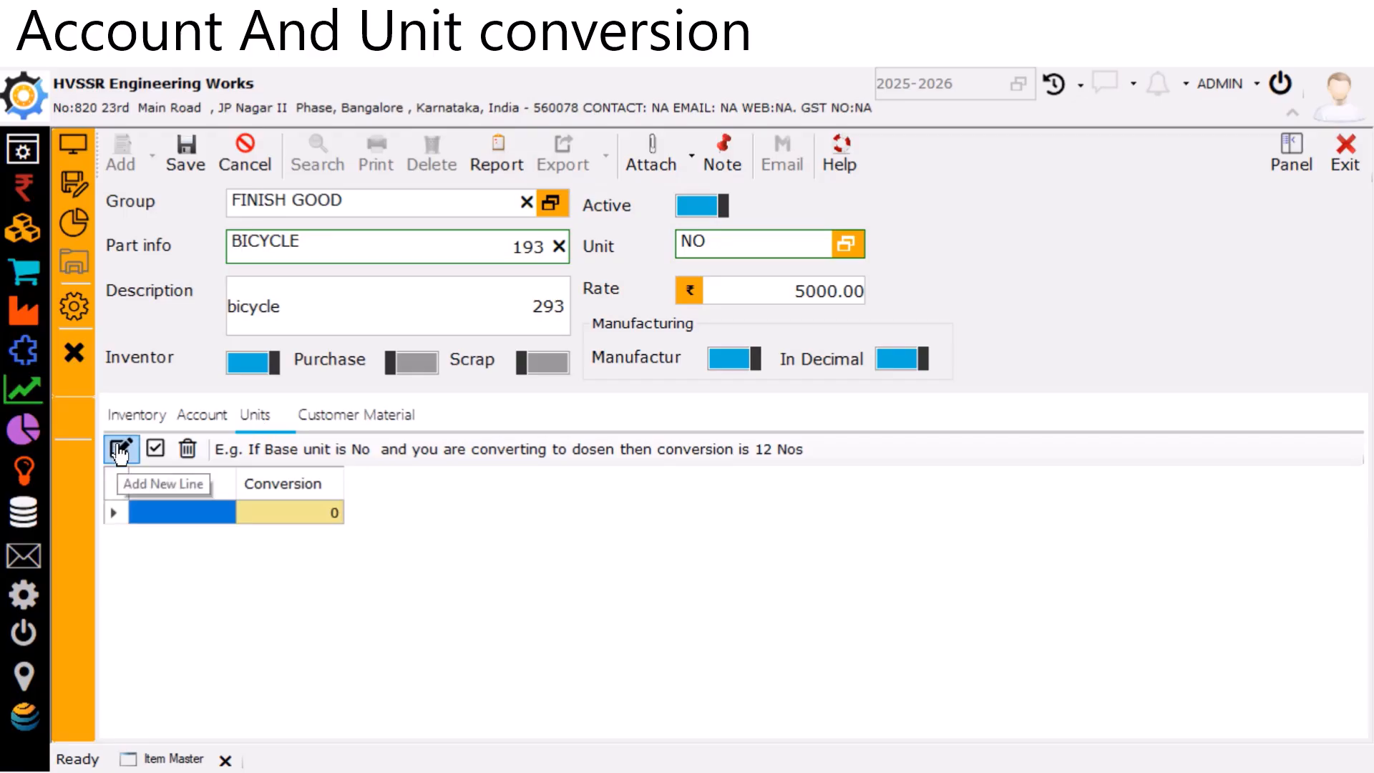
click(182, 520)
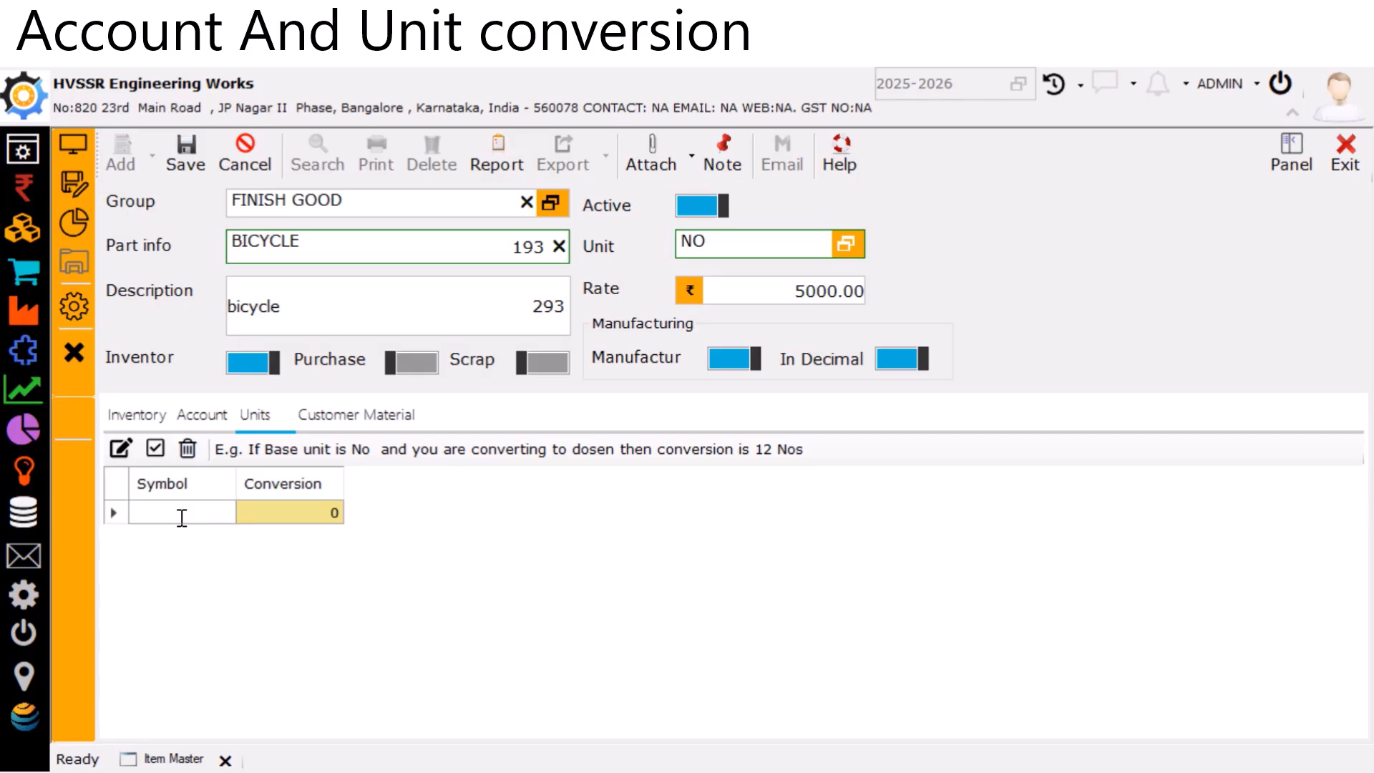
text(Kg)
key(Return)
key(Right)
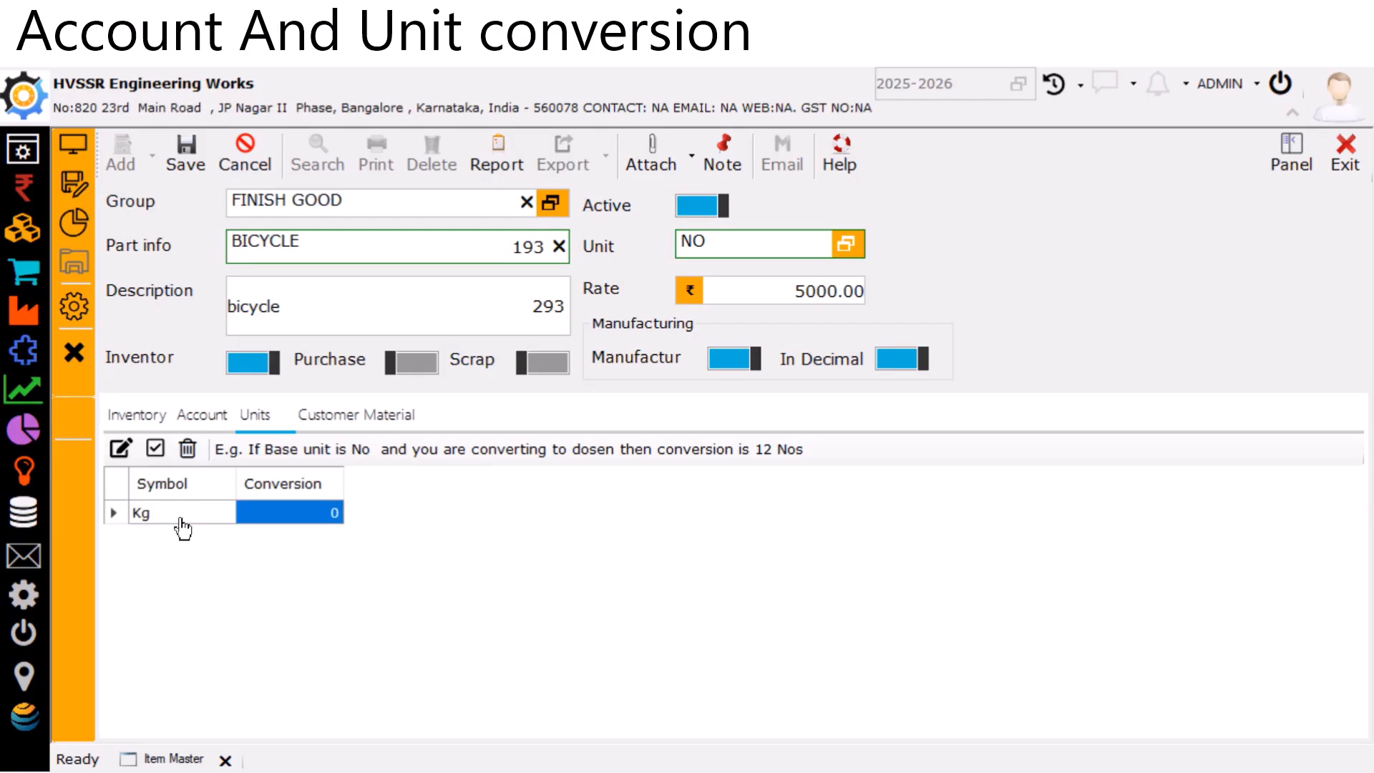
text(1)
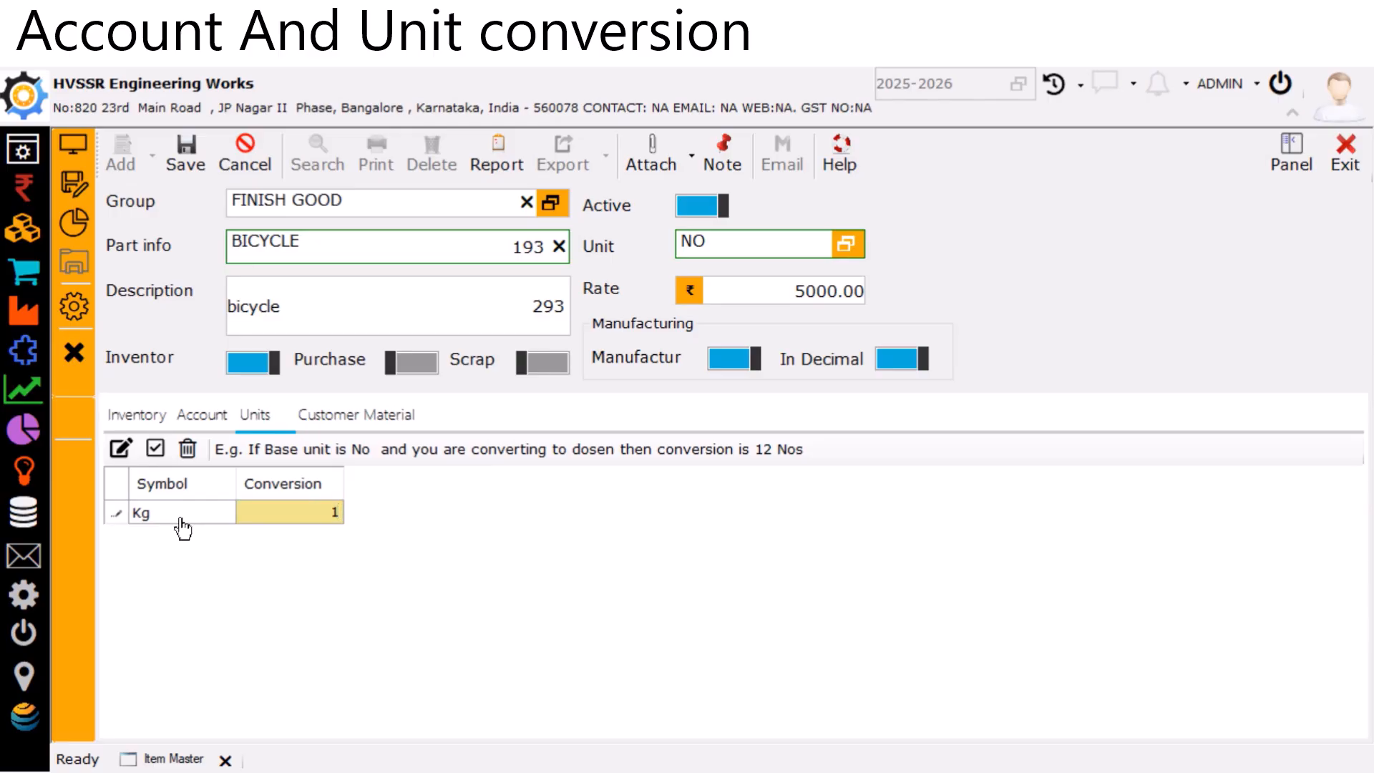
text(5)
key(Return)
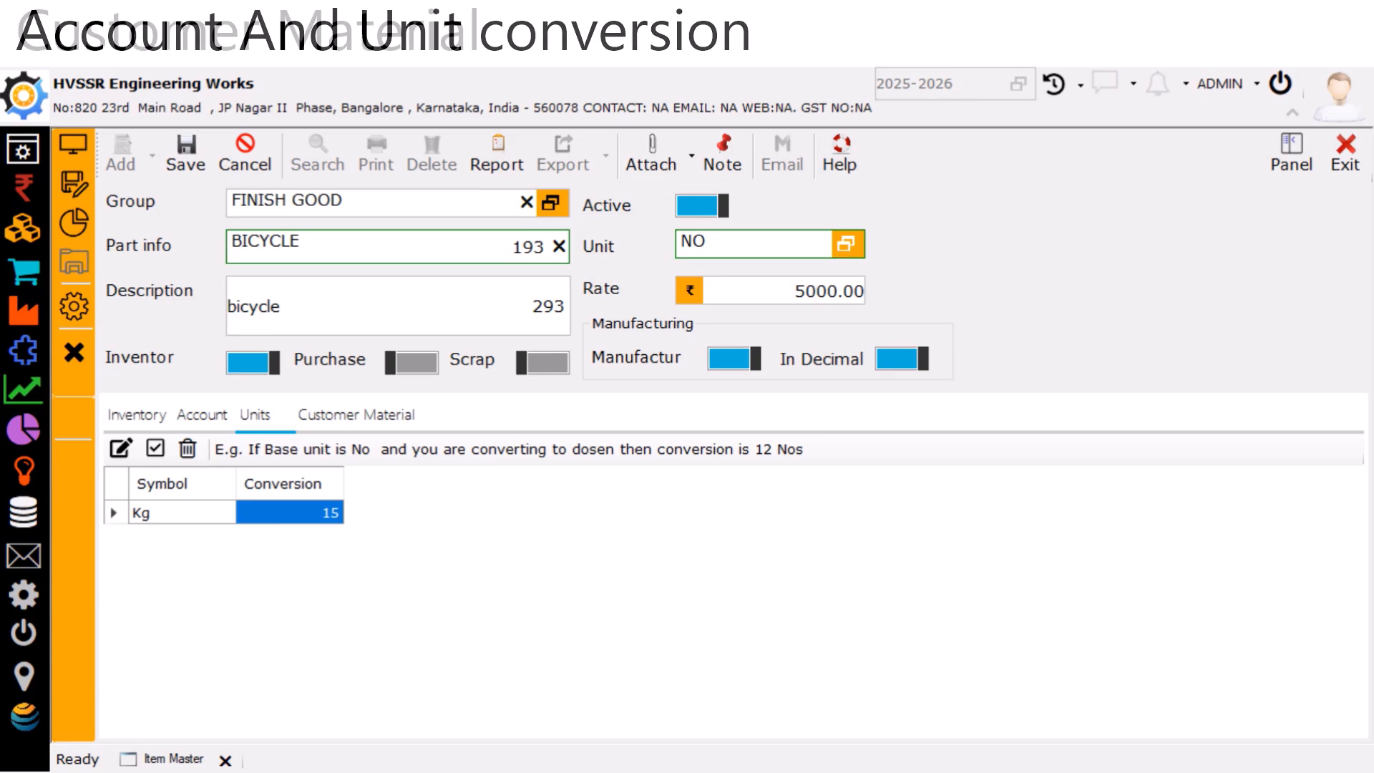
Add a customer material line for the part FORK with validity 1 and mark it active.
click(372, 419)
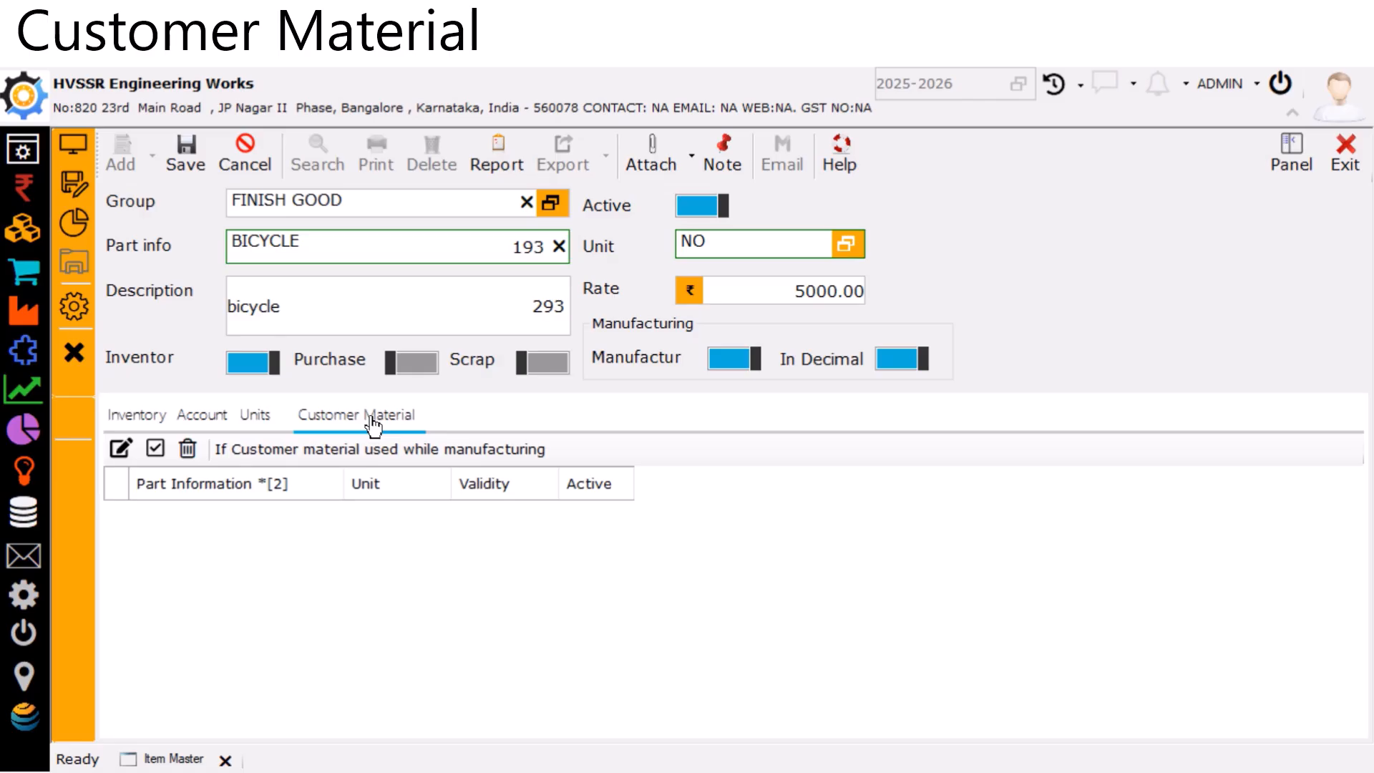
click(121, 449)
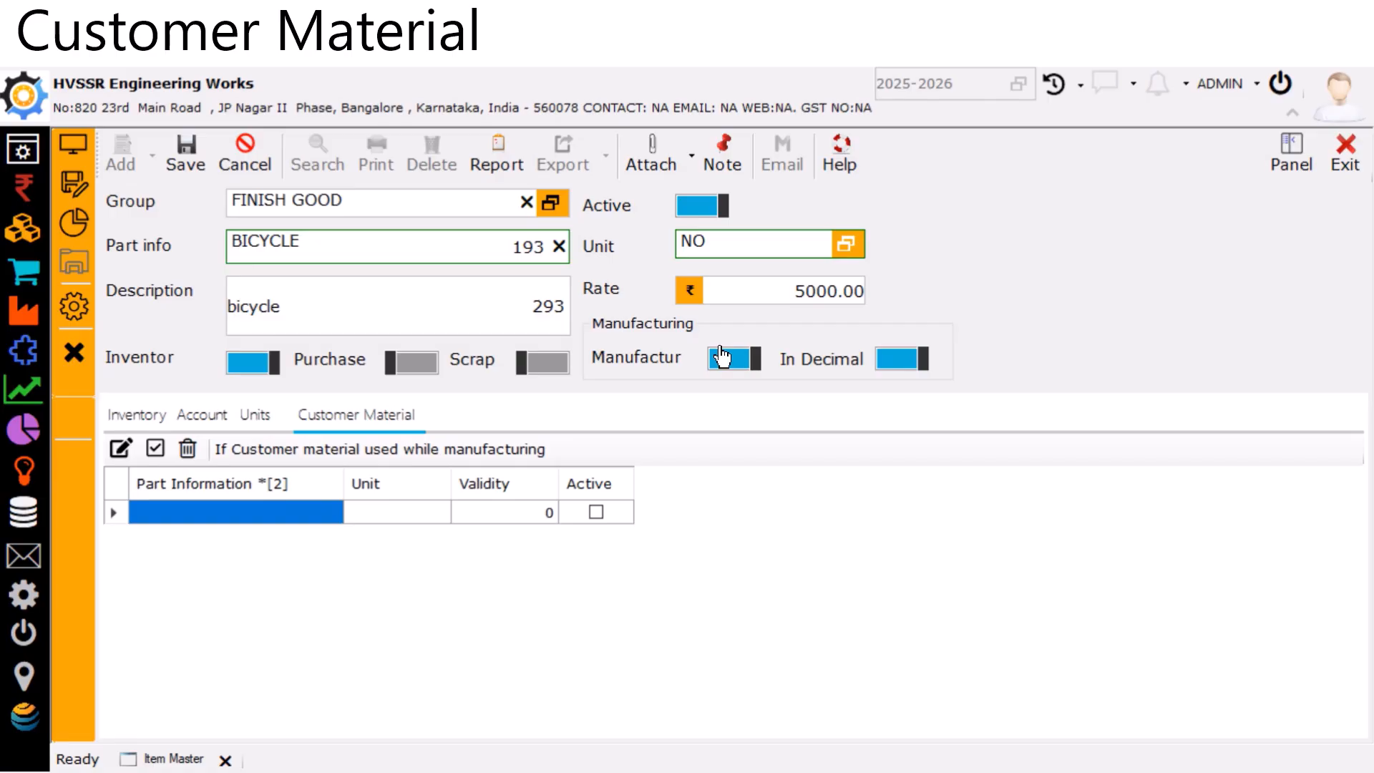
click(297, 526)
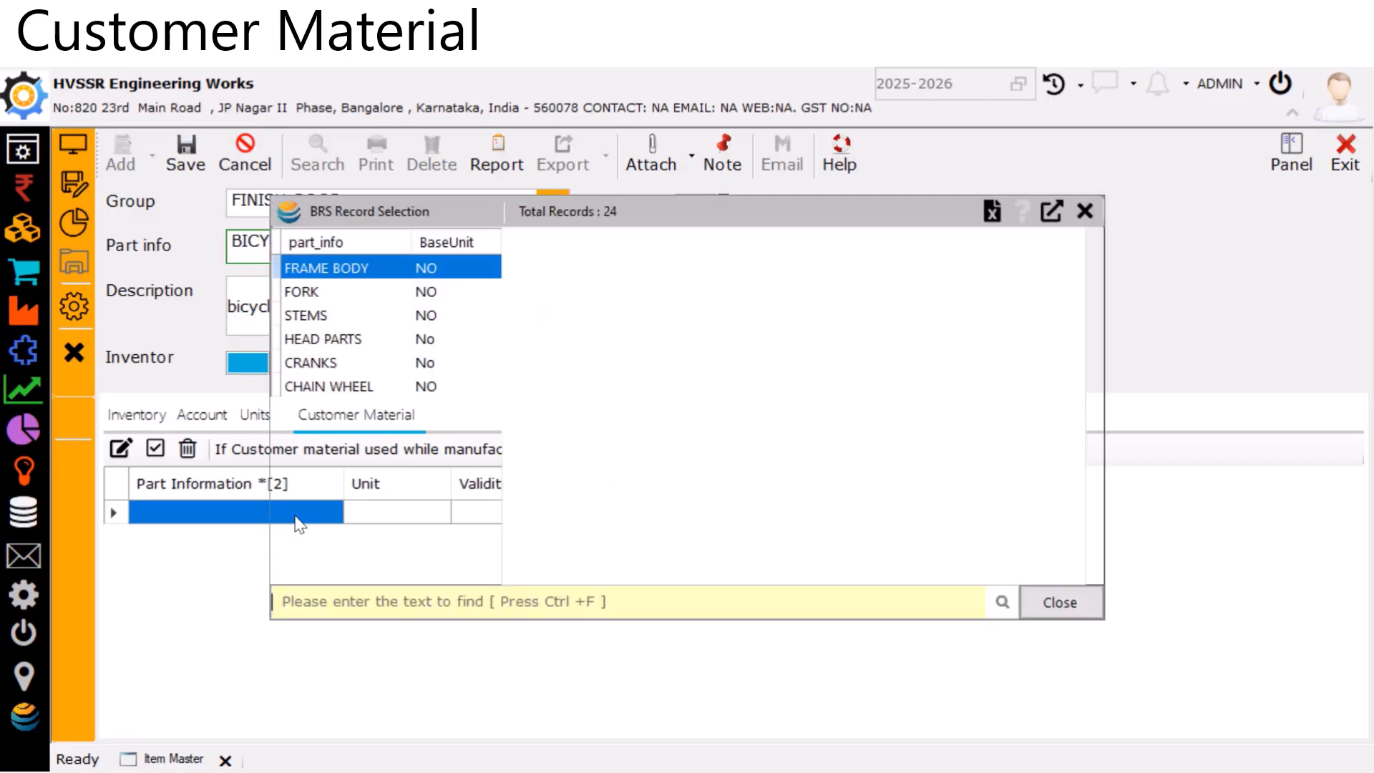
double_click(350, 294)
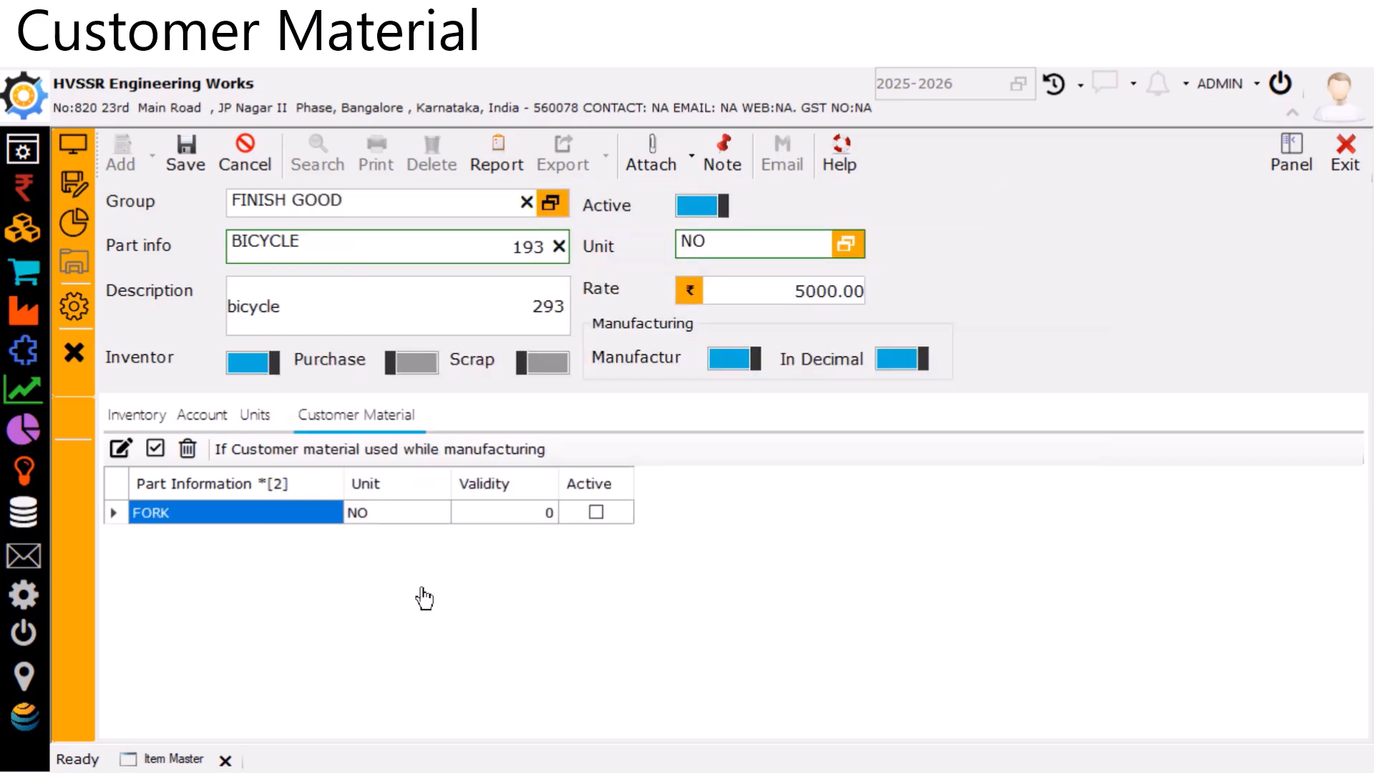
click(524, 522)
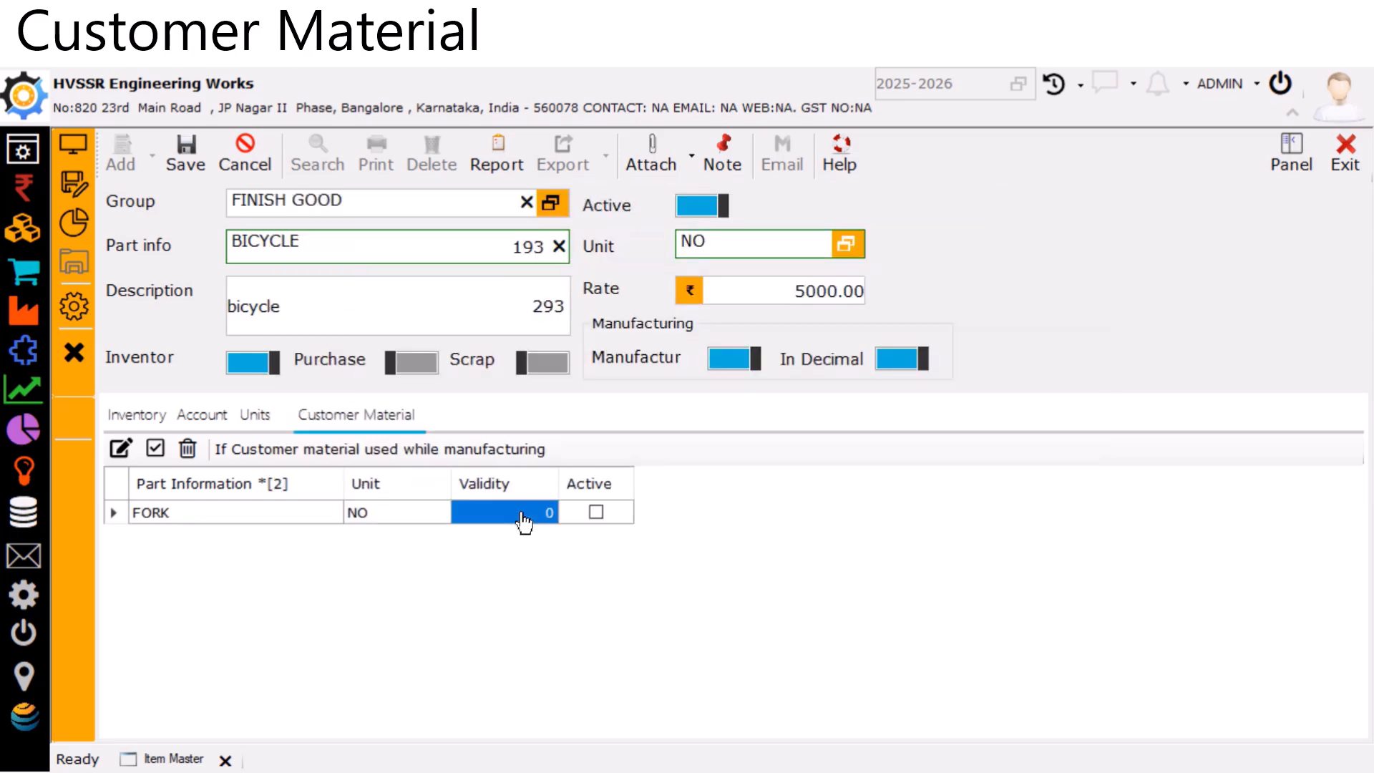
text(1)
key(Return)
click(597, 515)
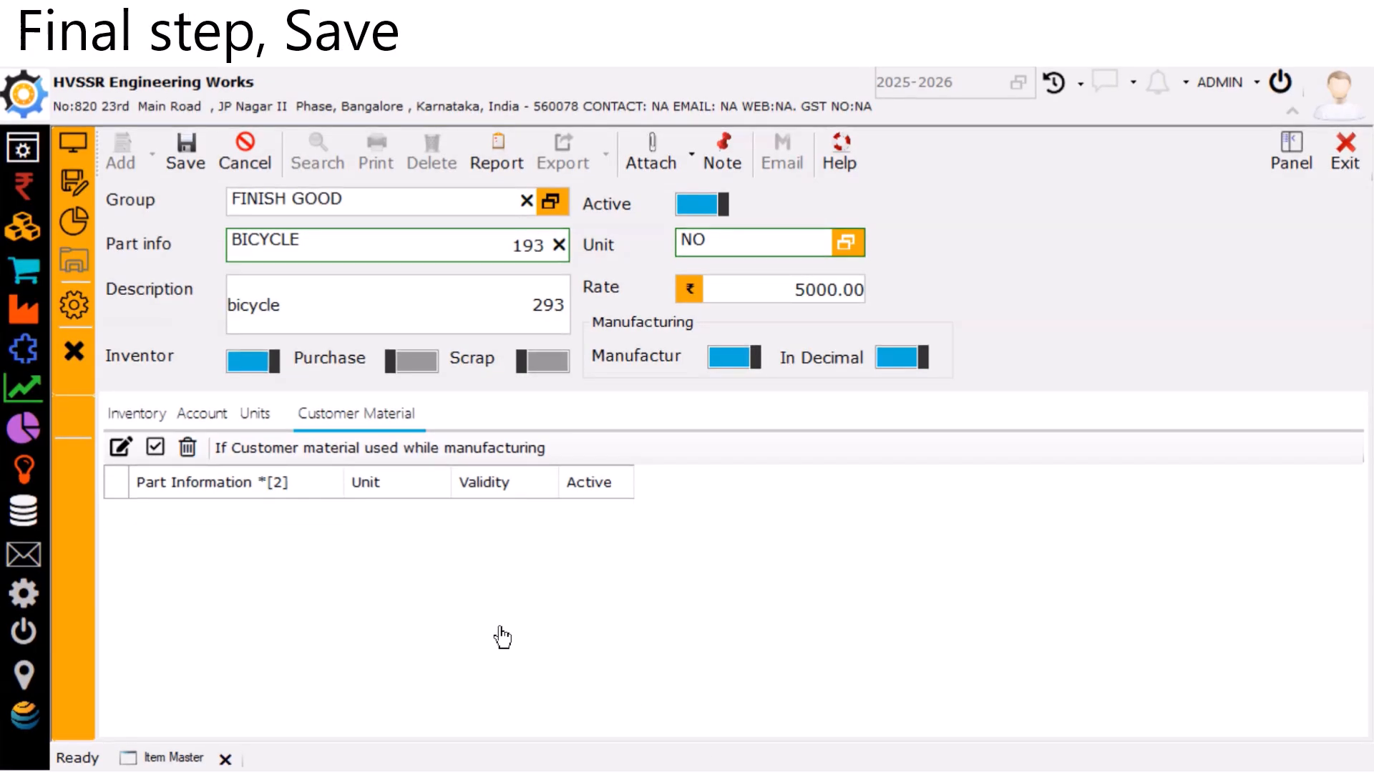
Save the BICYCLE part as a new record after returning to its inventory details.
click(148, 418)
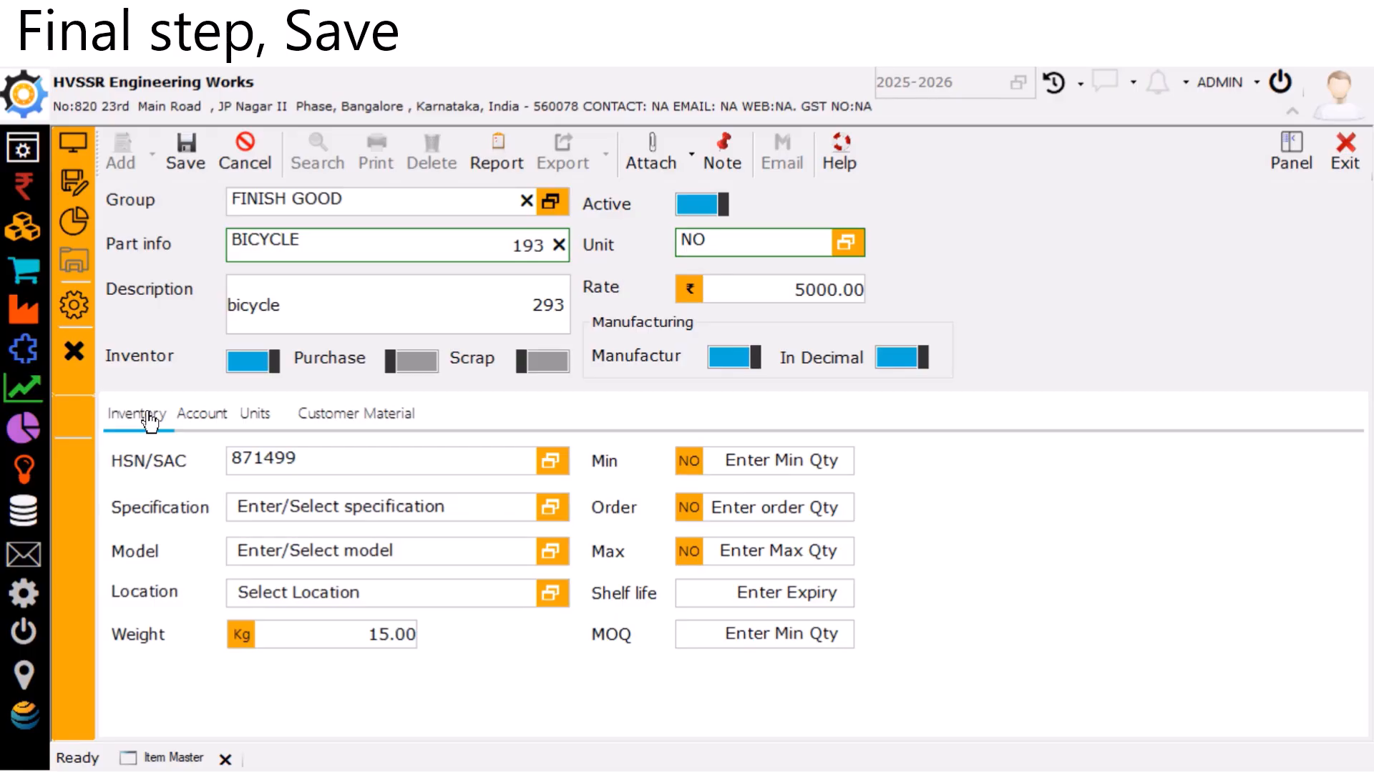
click(190, 154)
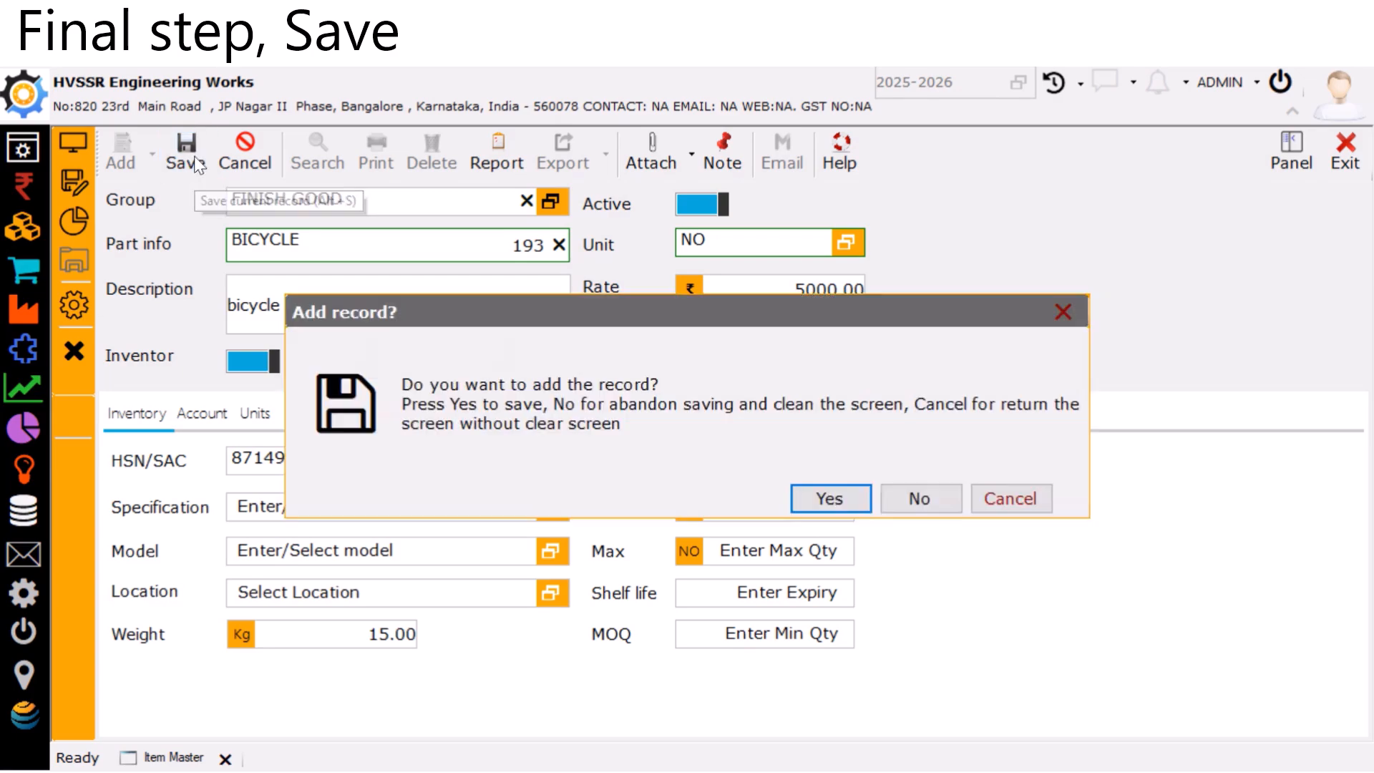
click(816, 497)
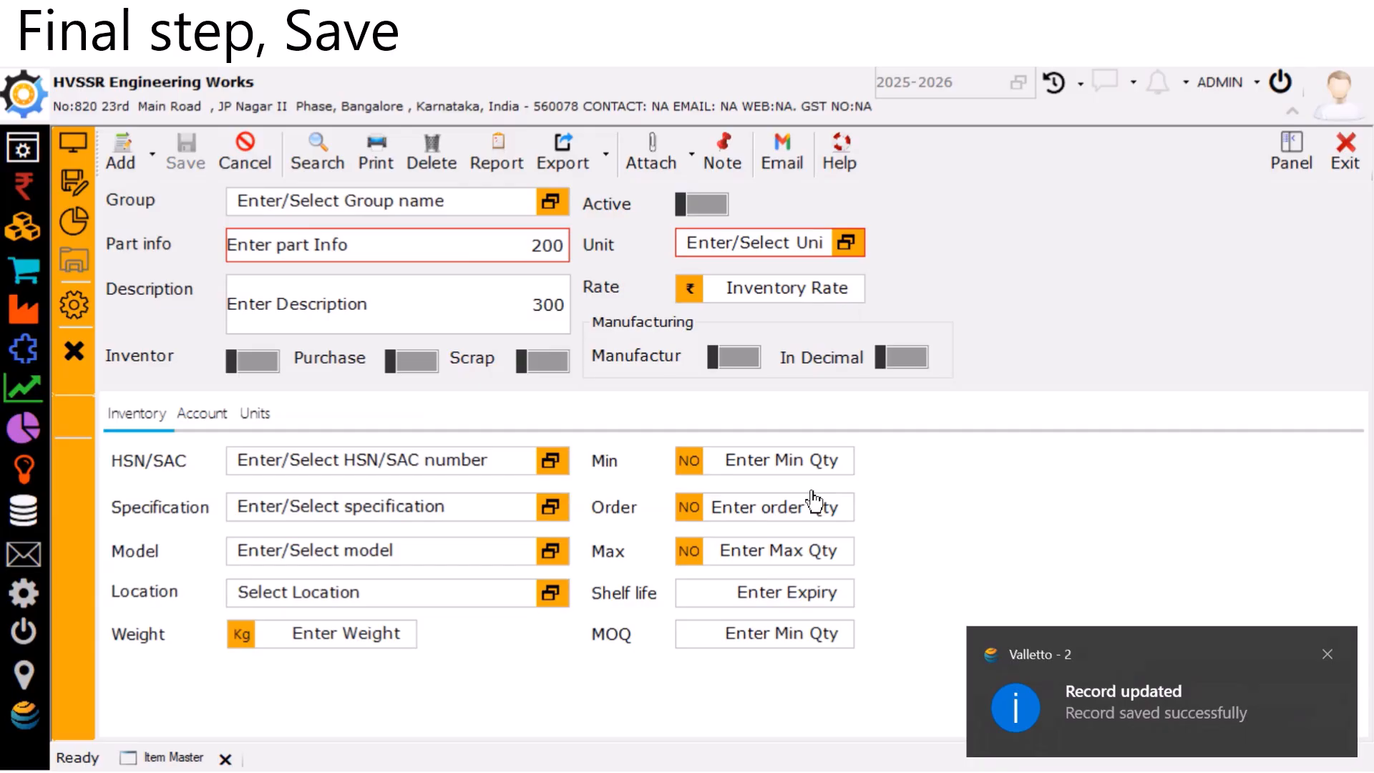
Find the saved BICYCLE record in the FINISH GOOD group and open it for review.
click(316, 159)
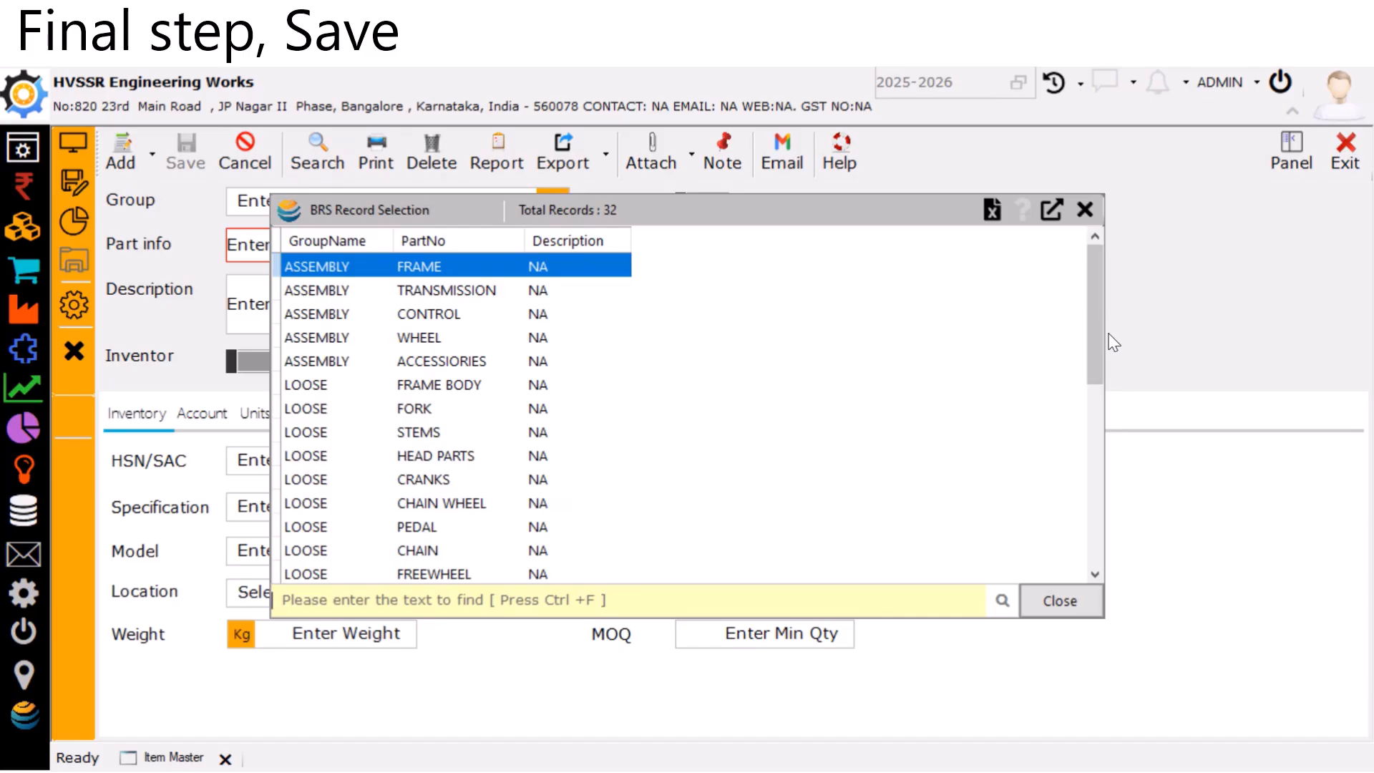
drag(1094, 325, 1081, 474)
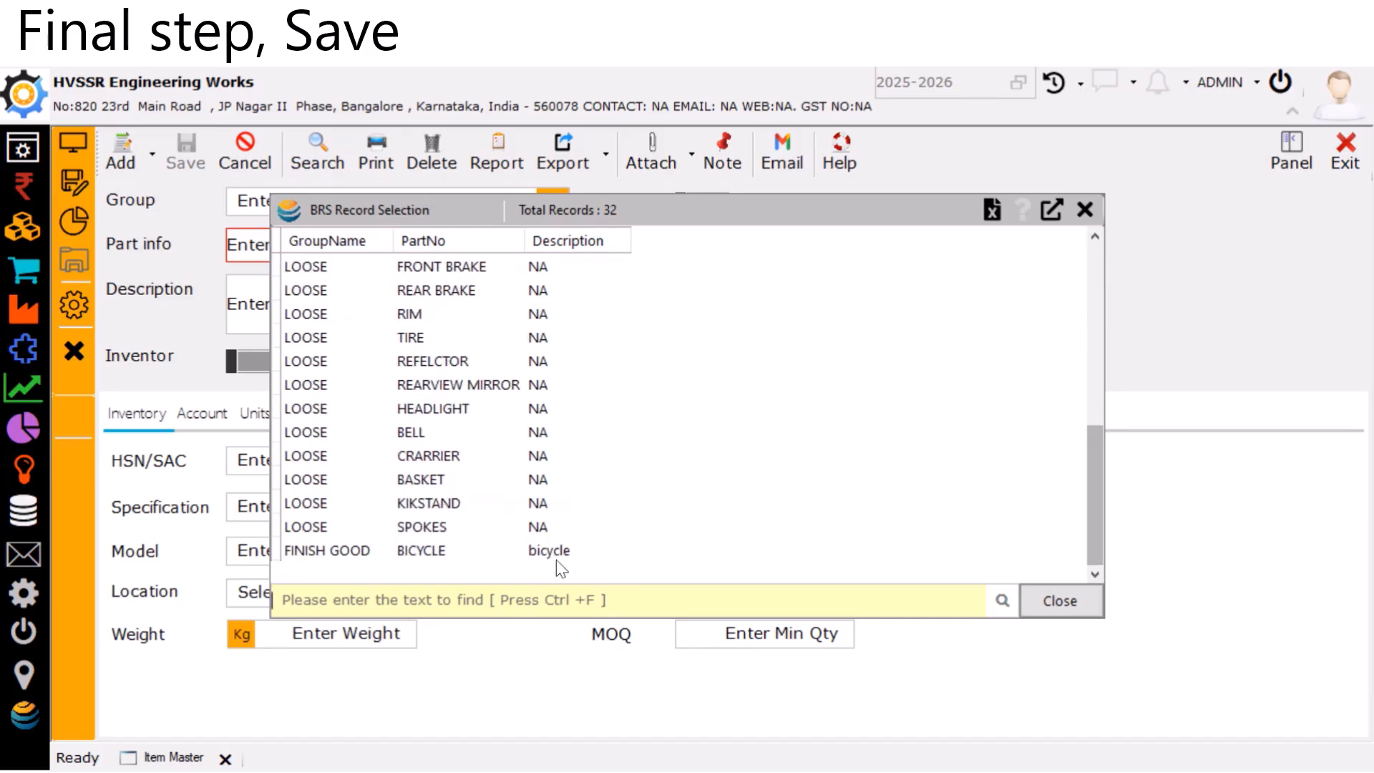
double_click(520, 551)
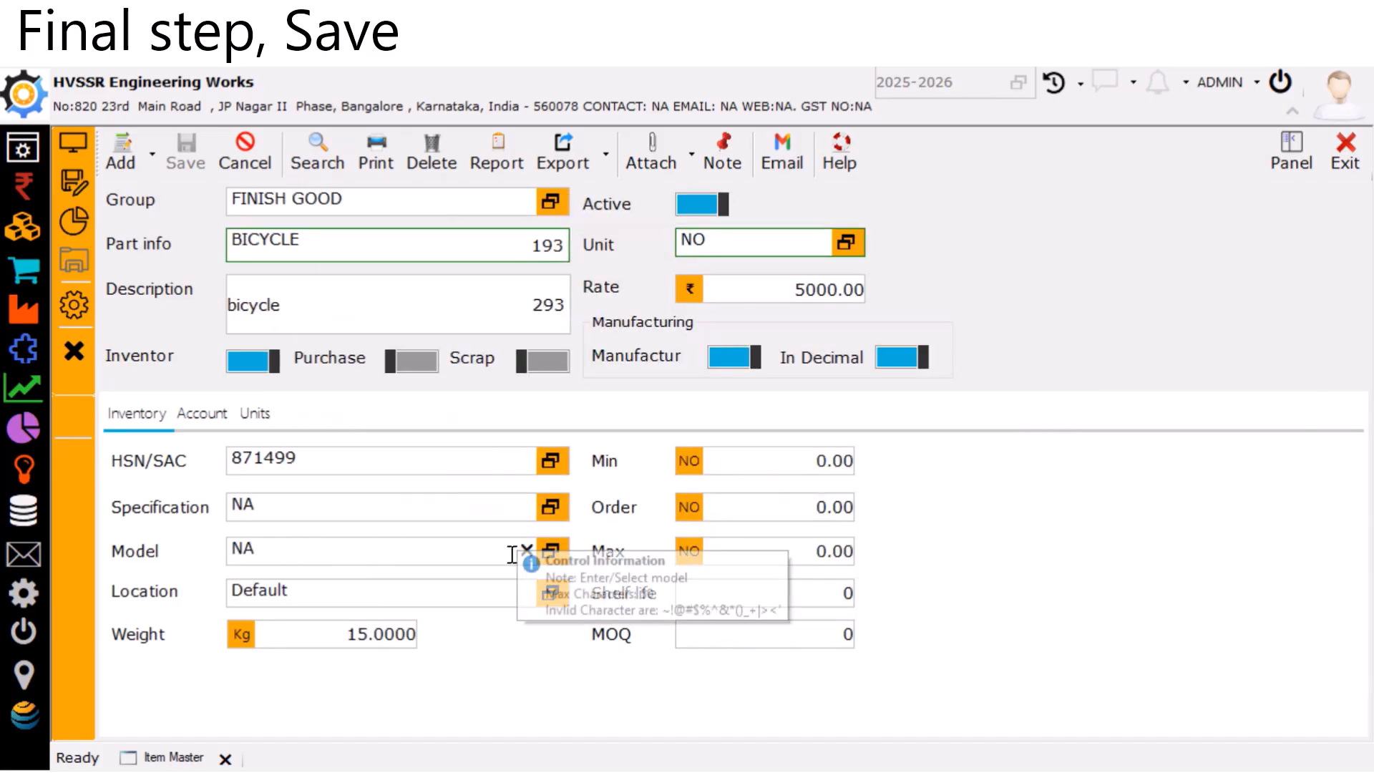